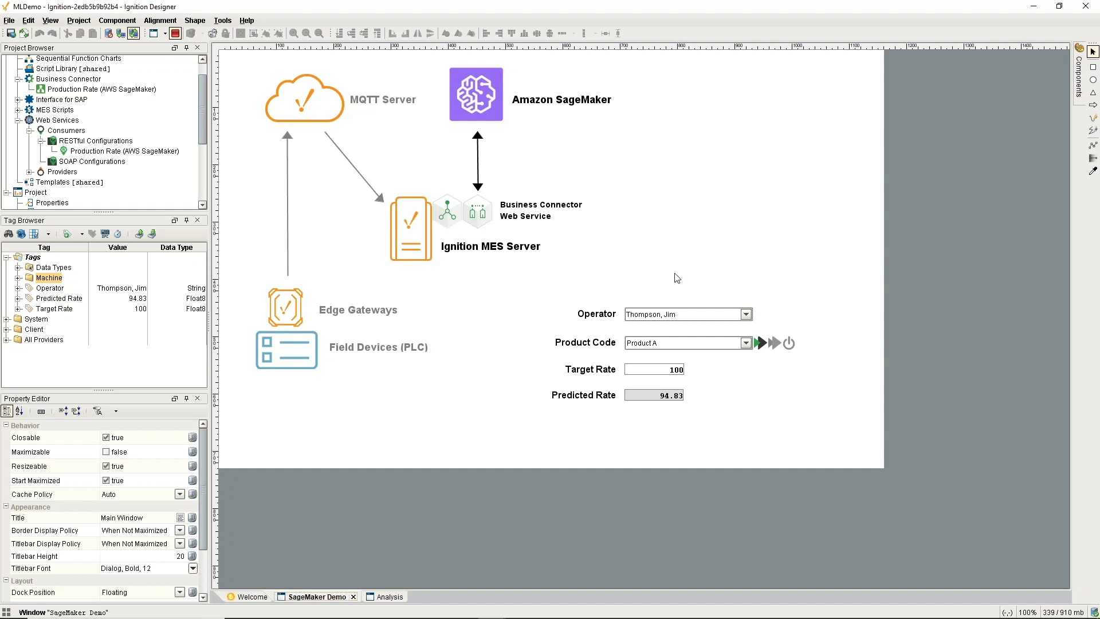
Step: Start a Product D run for the other operator, giving Target Rate 120 and Predicted Rate 116.88
left_click(746, 315)
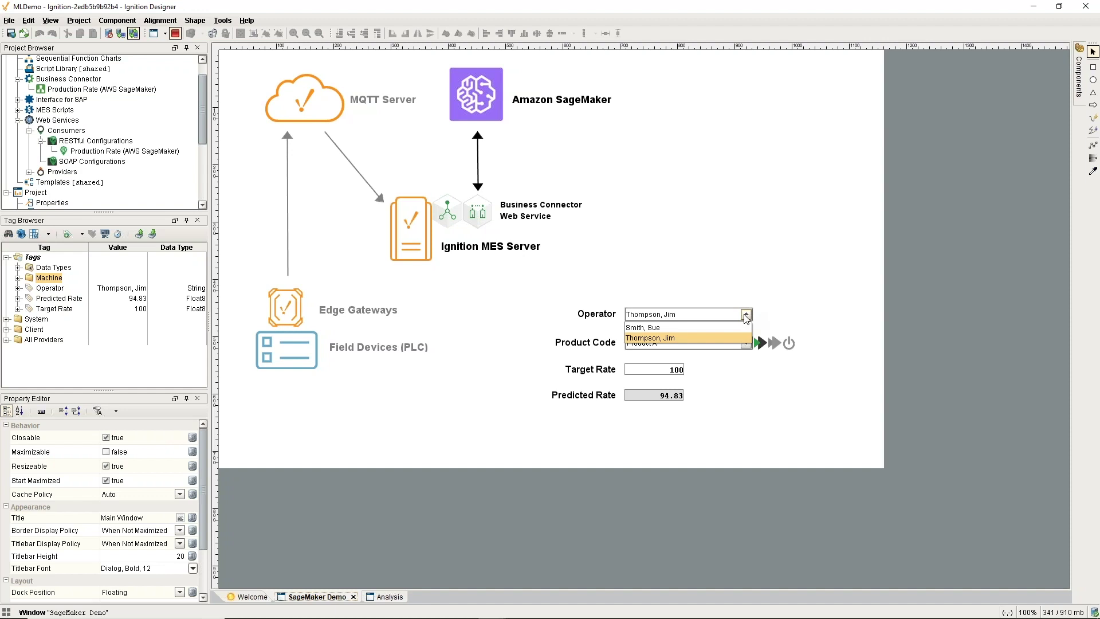
left_click(715, 327)
left_click(746, 343)
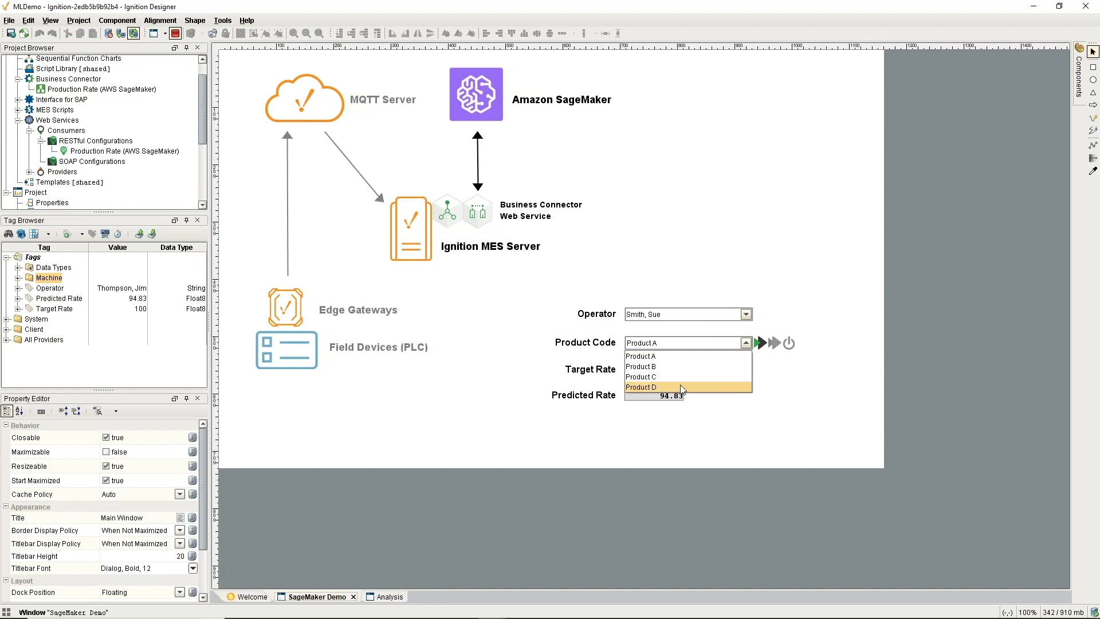
left_click(680, 388)
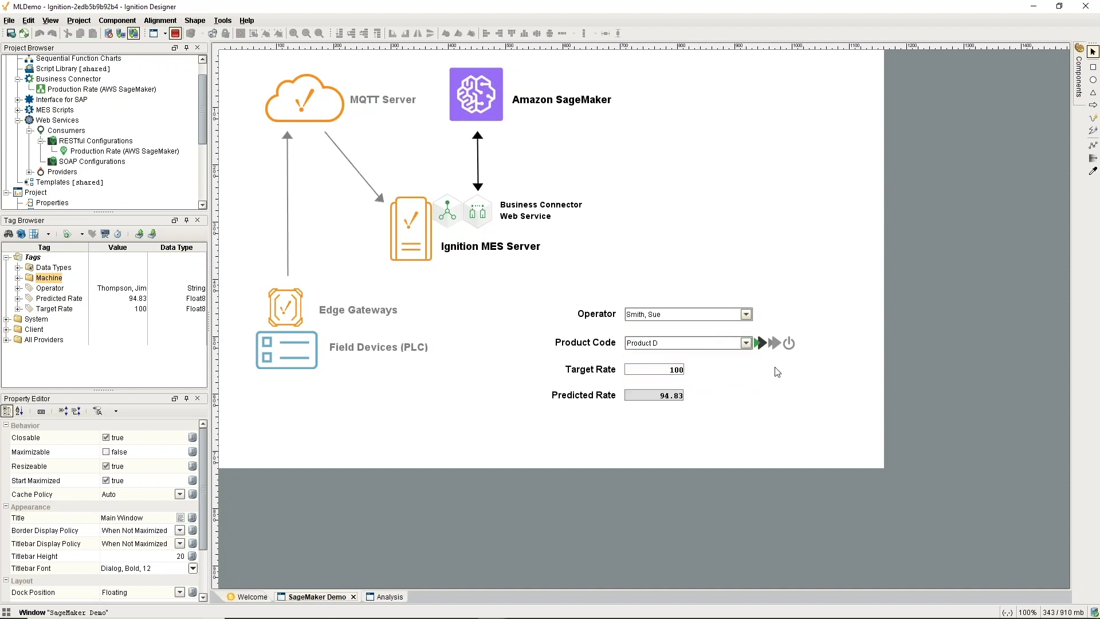
left_click(771, 349)
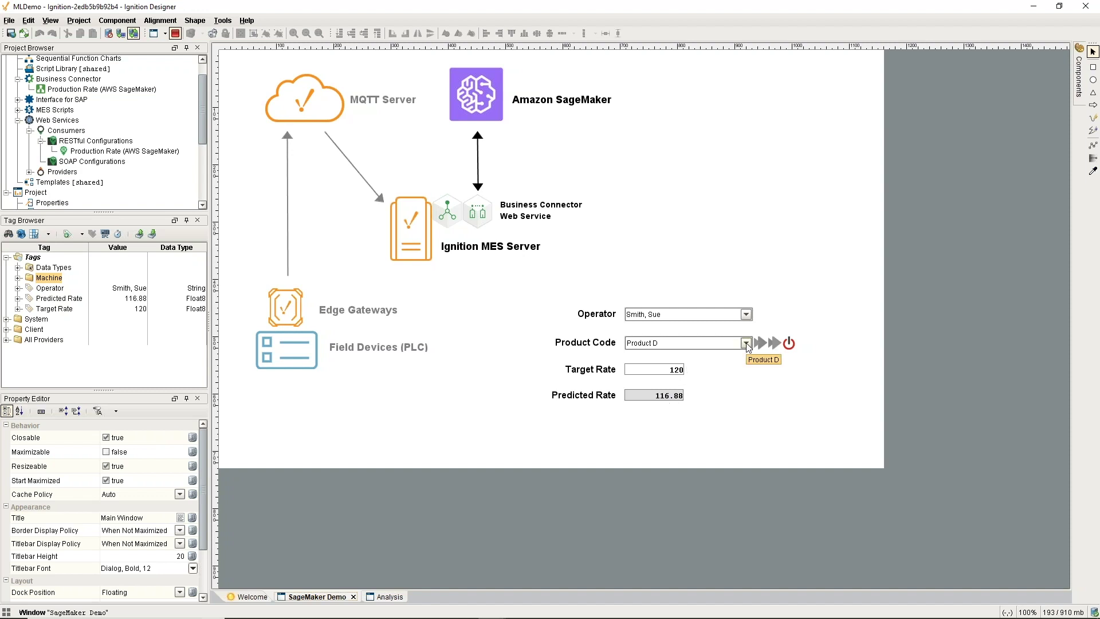
Step: End the current run, then start and end a brief Product B test run for the other operator
left_click(789, 344)
left_click(745, 343)
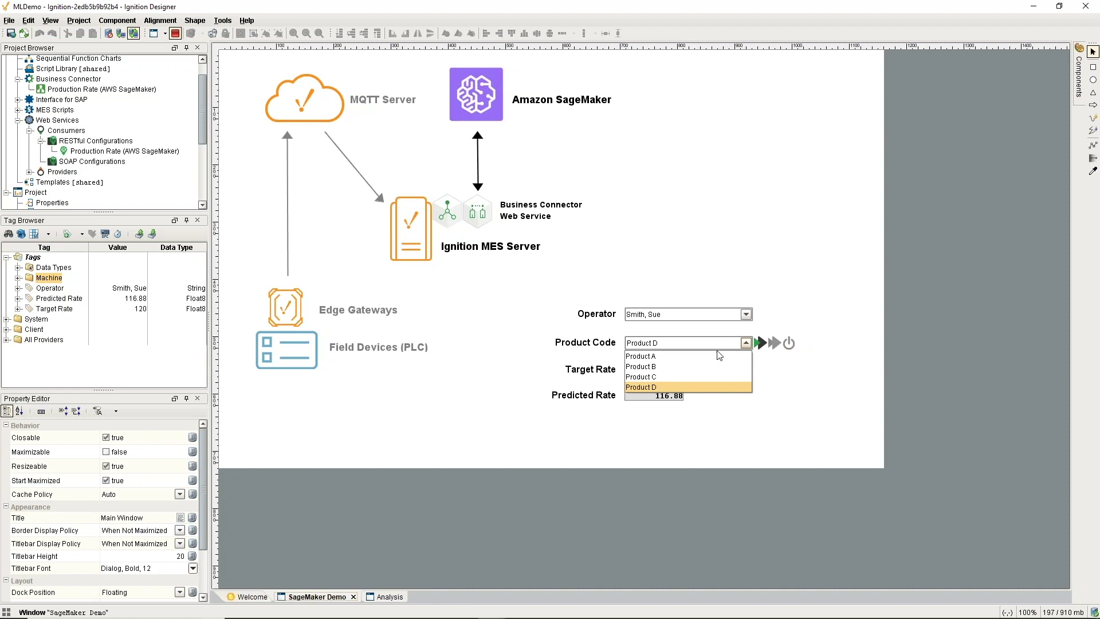
left_click(665, 366)
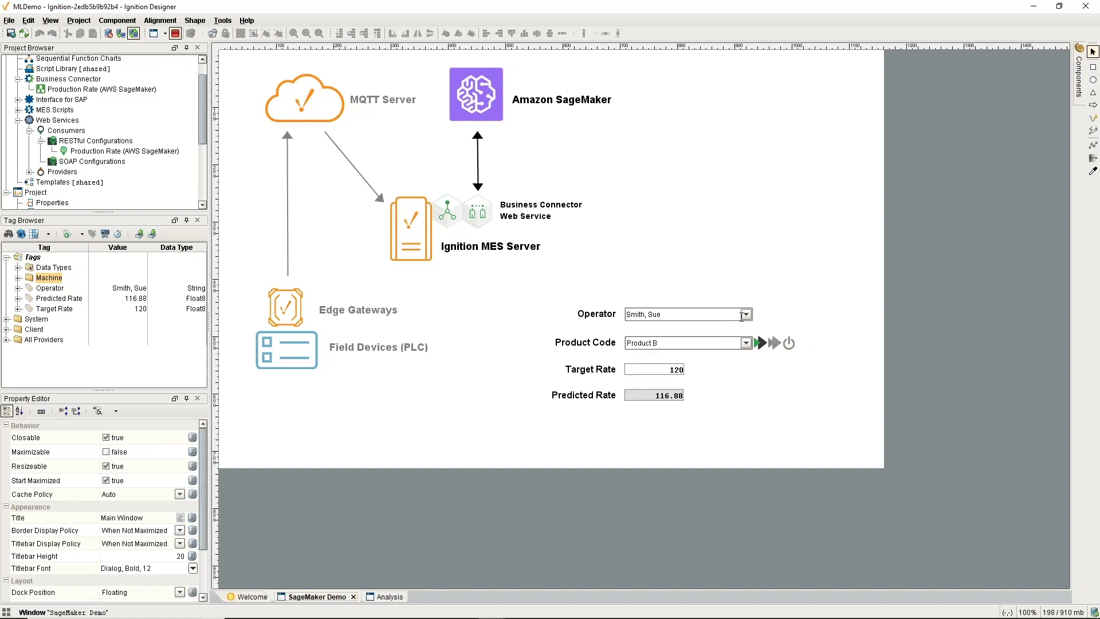
left_click(722, 316)
left_click(684, 338)
left_click(773, 343)
left_click(789, 342)
Step: Start Product A for the first operator, getting Target Rate 100 and Predicted Rate 111.07
left_click(744, 315)
left_click(702, 327)
left_click(744, 343)
left_click(734, 356)
left_click(774, 343)
mouse_move(507, 618)
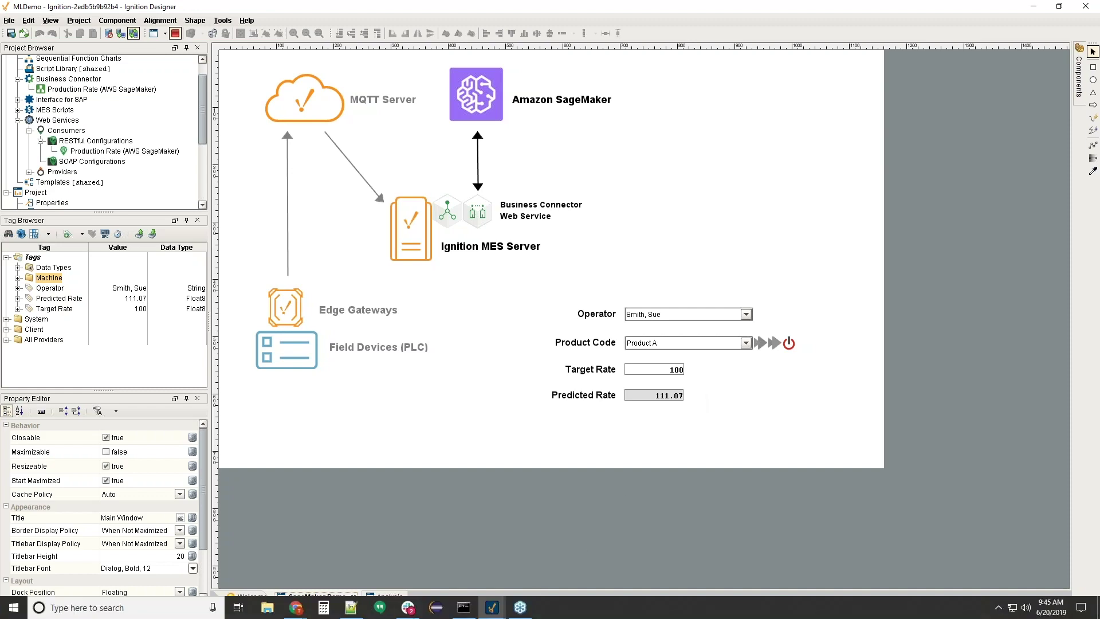
mouse_move(298, 612)
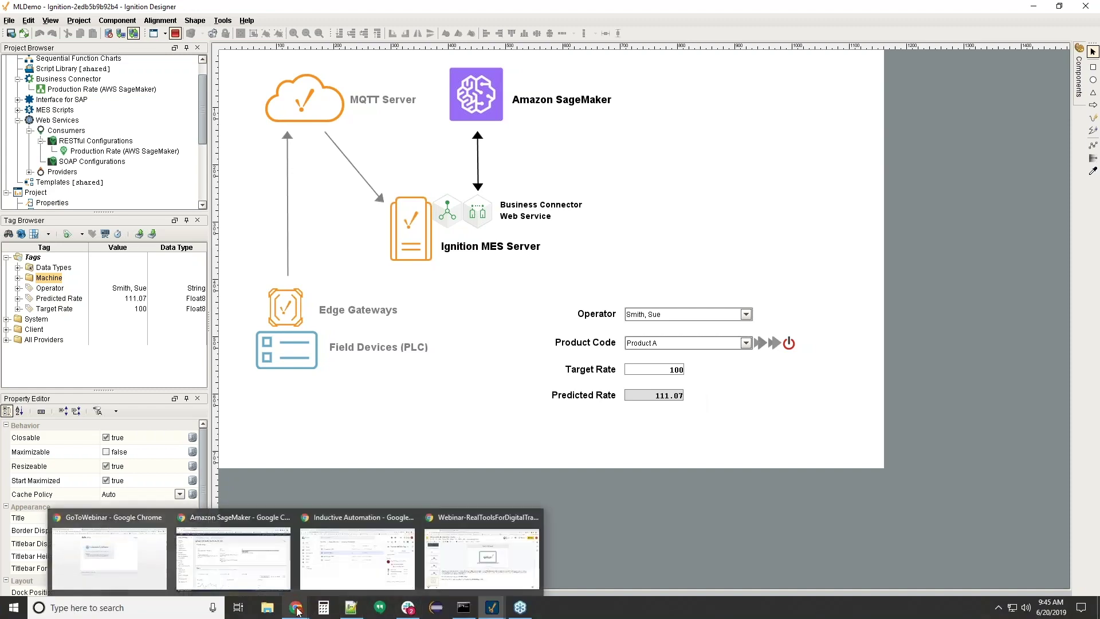
left_click(233, 557)
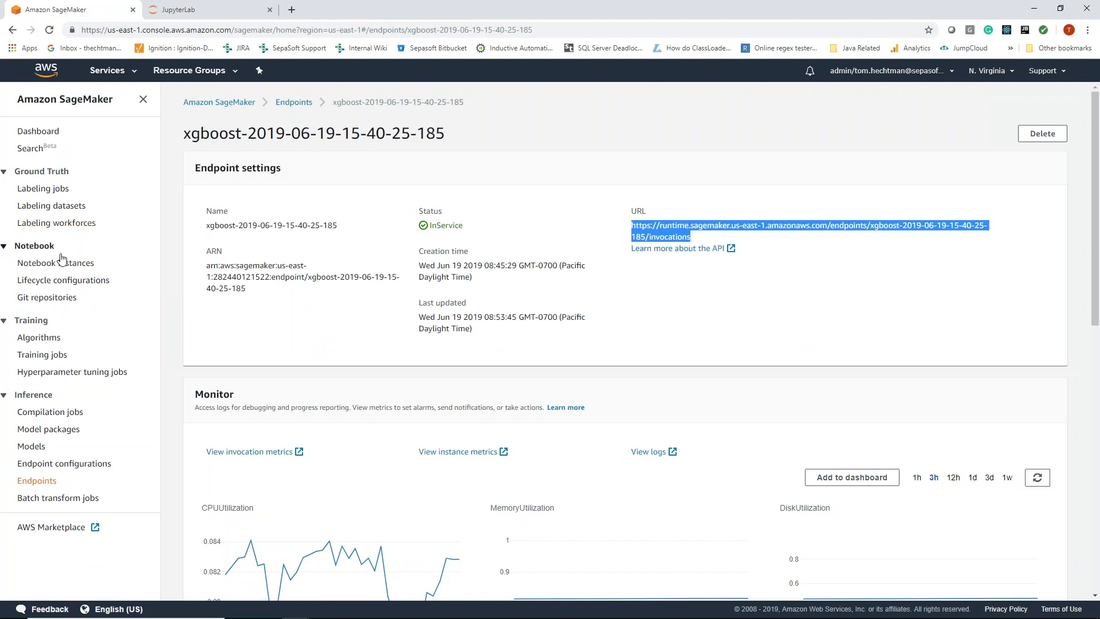
left_click(61, 265)
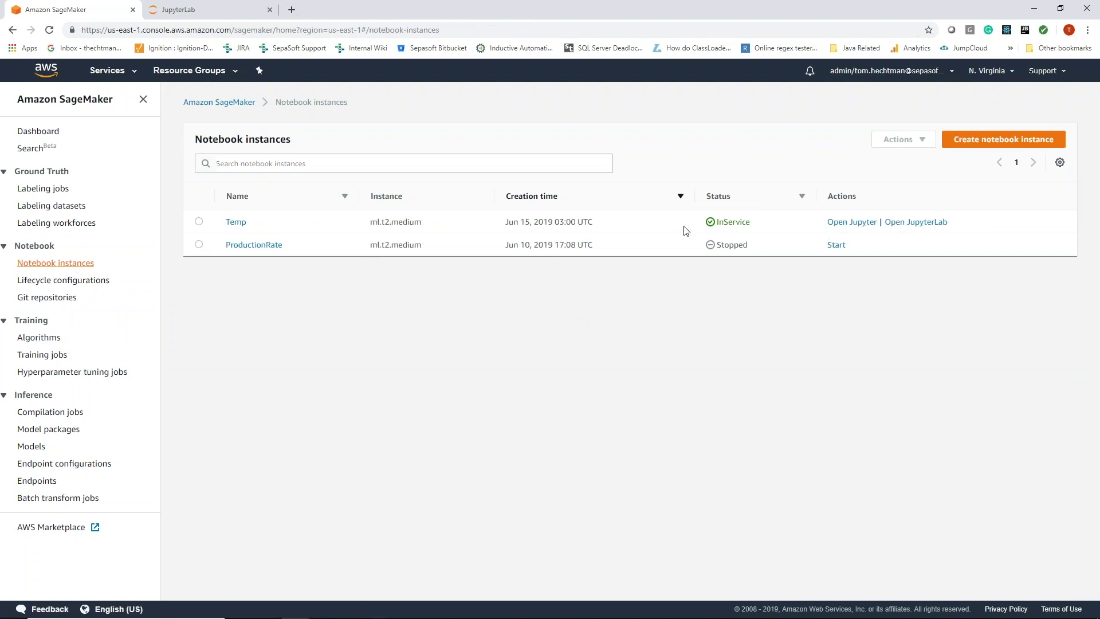
left_click(28, 448)
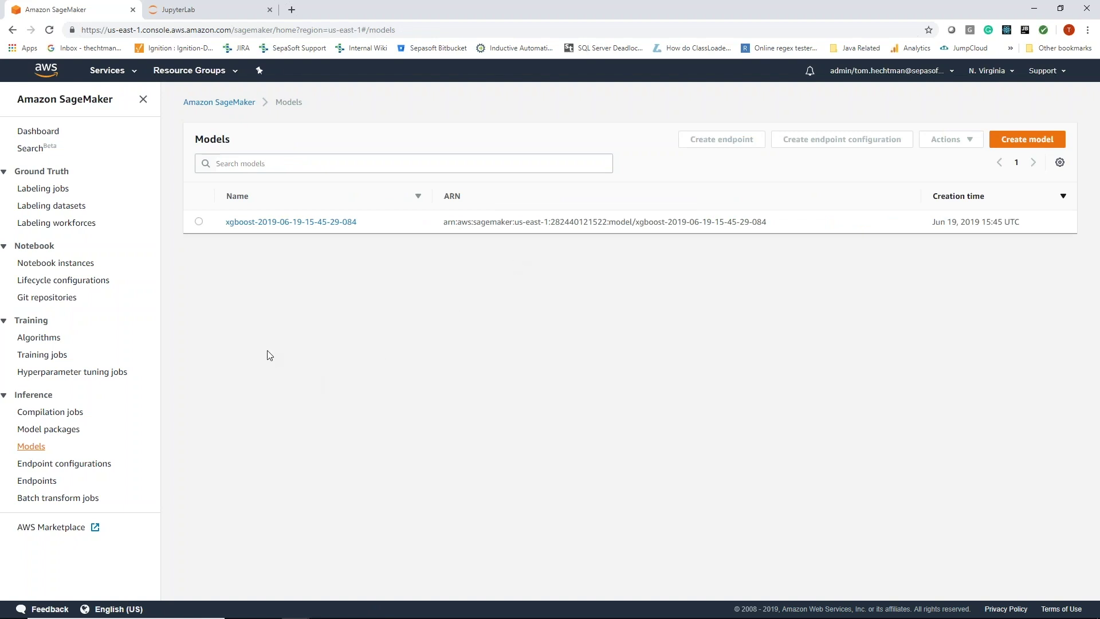
left_click(37, 481)
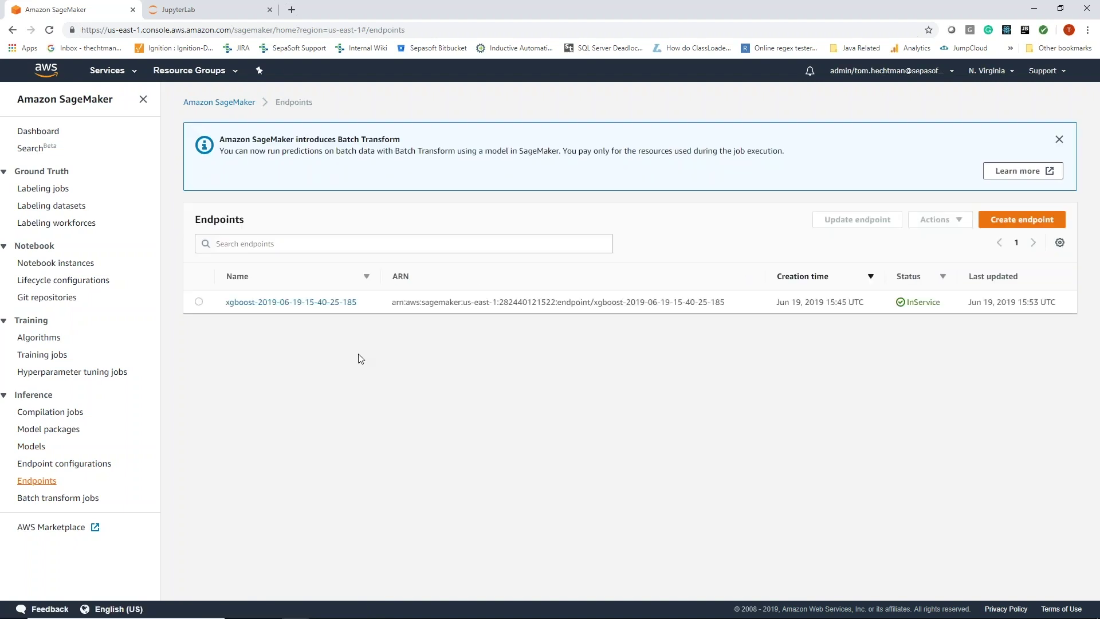
left_click(307, 306)
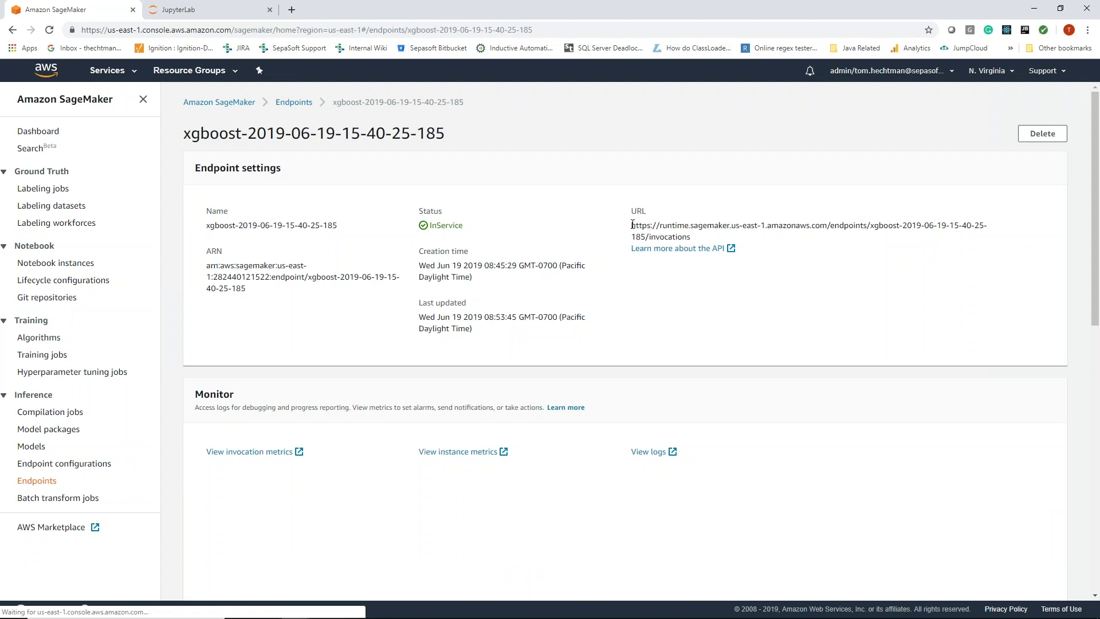
left_click_drag(633, 225, 988, 222)
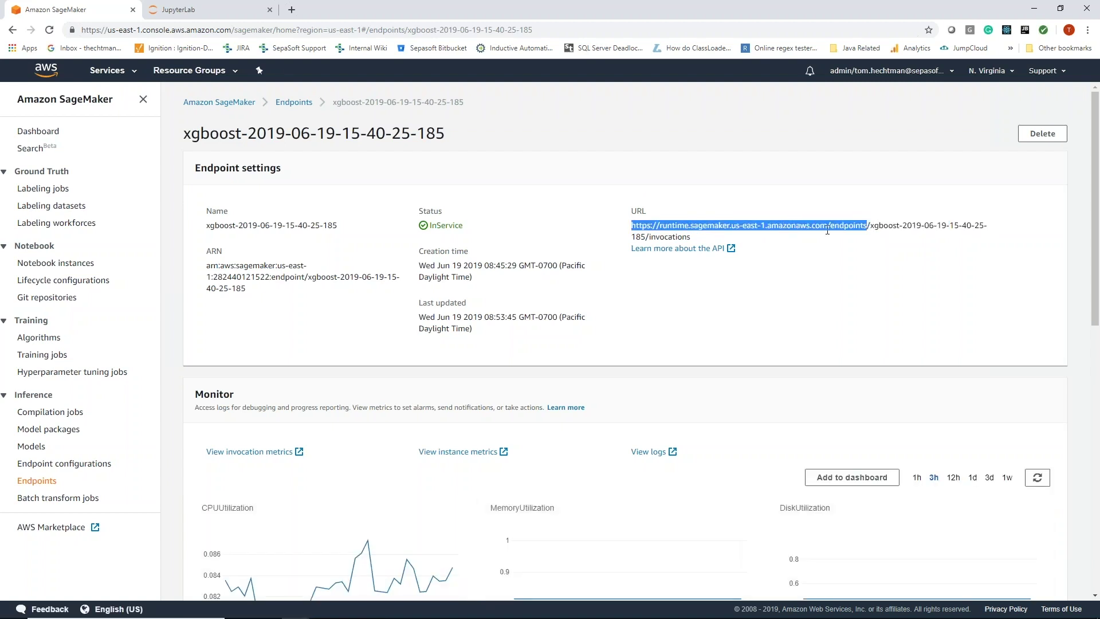
left_click_drag(827, 231, 702, 238)
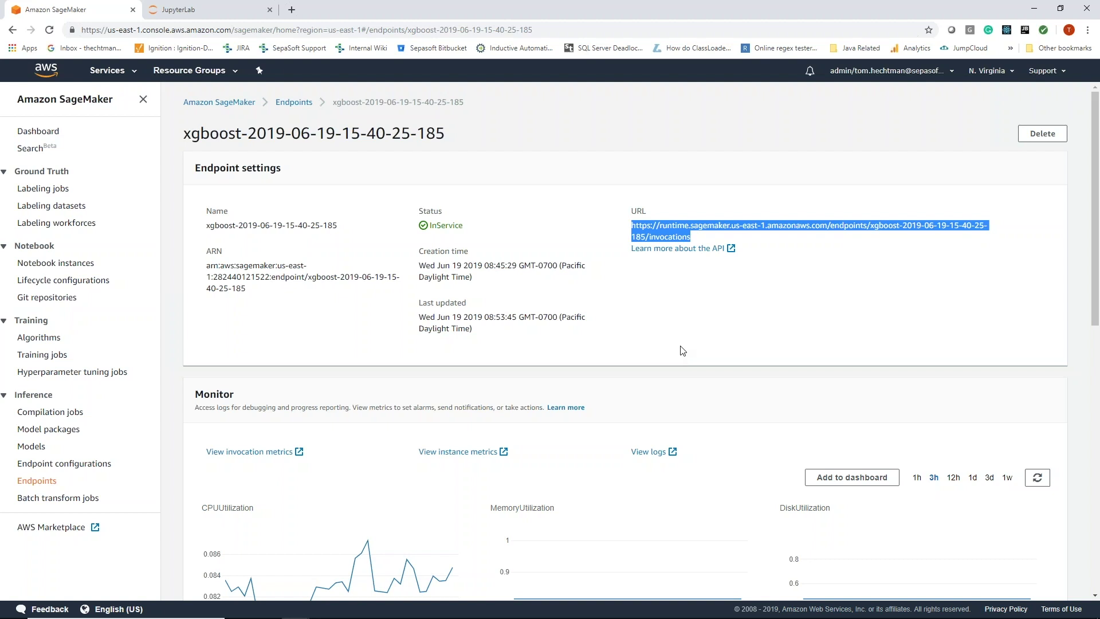
Step: Return to Ignition Designer and open the Production Rate (AWS SageMaker) RESTful configuration
mouse_move(495, 615)
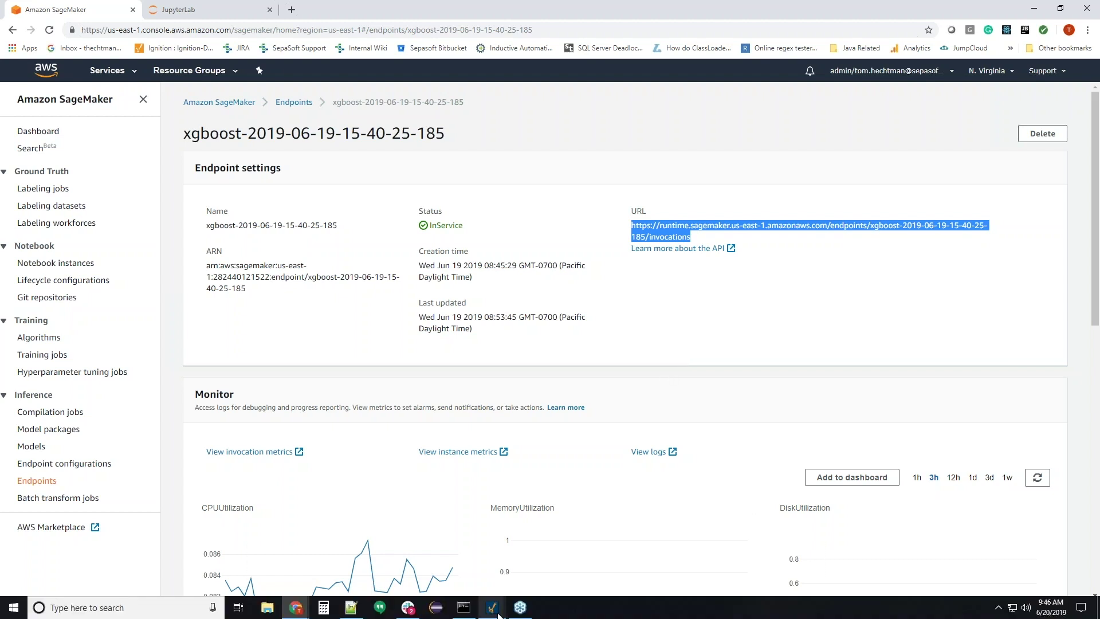
left_click(495, 612)
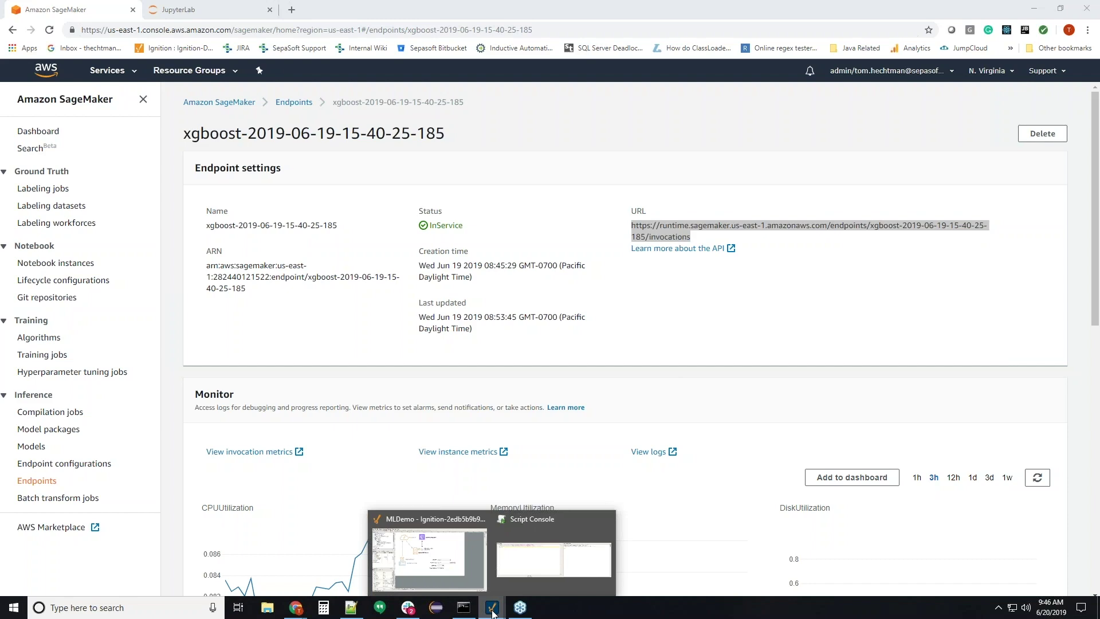
left_click(459, 572)
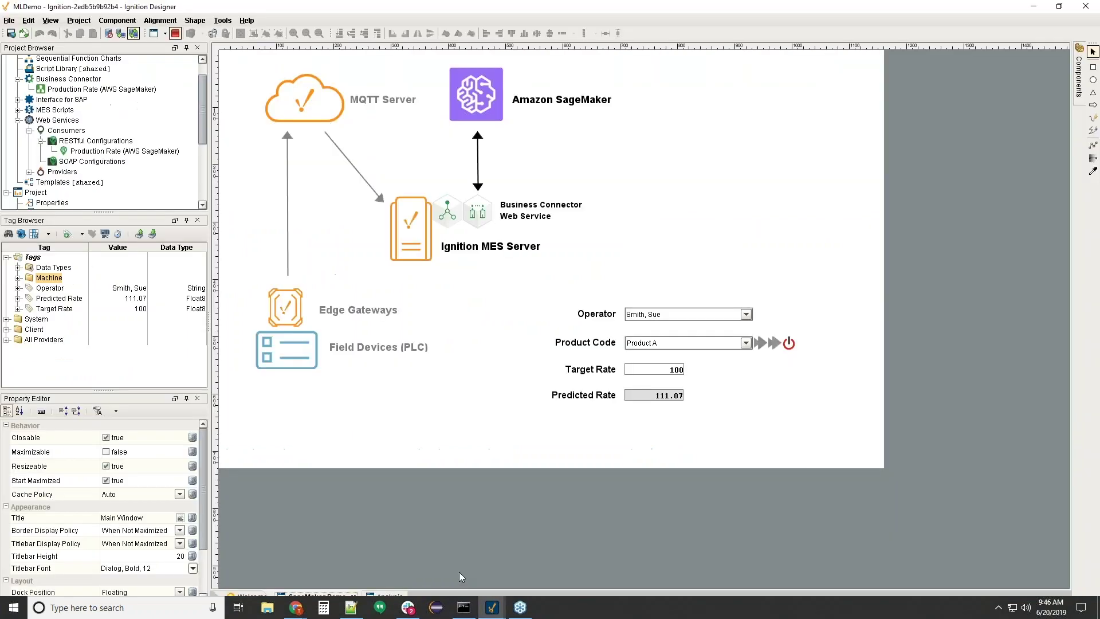
left_click(103, 154)
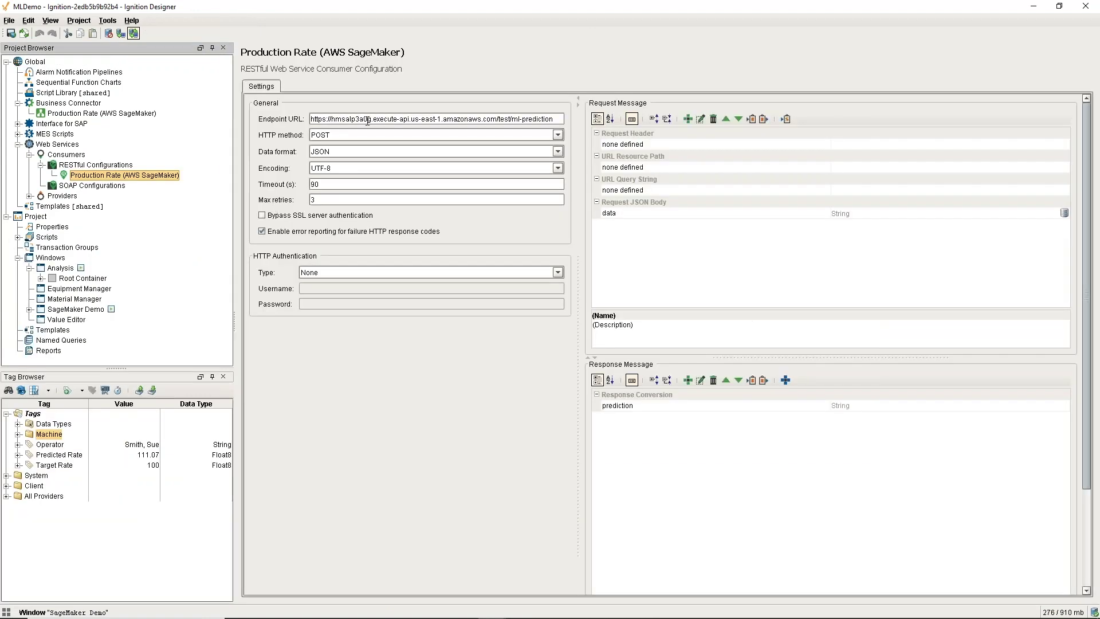
Step: Inspect its POST JSON endpoint URL, the data request field and the prediction response field
left_click(367, 120)
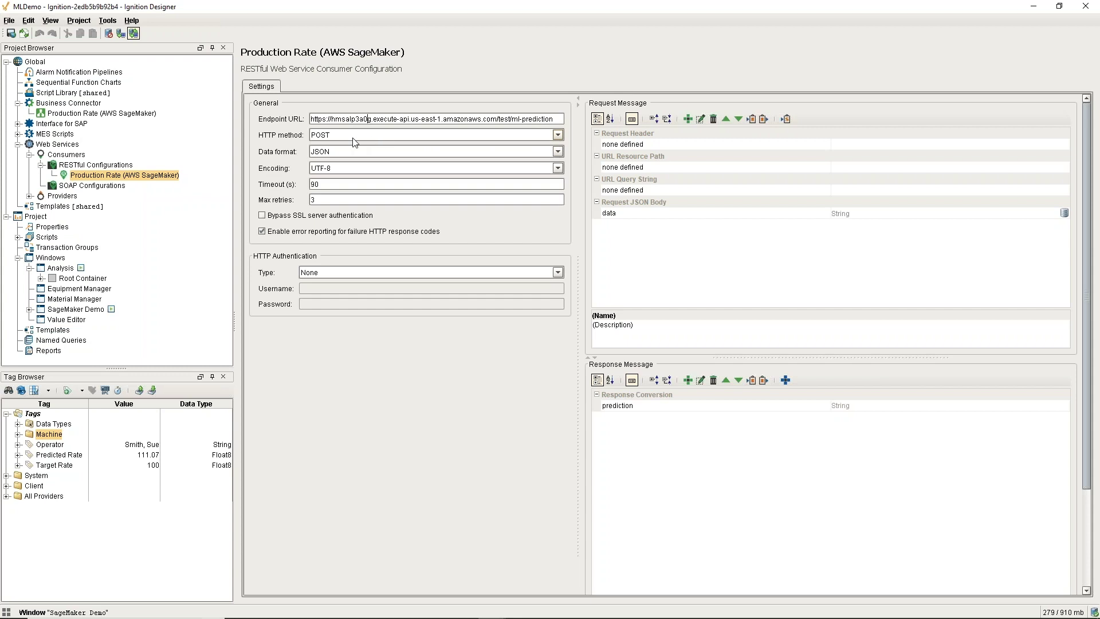
left_click(618, 212)
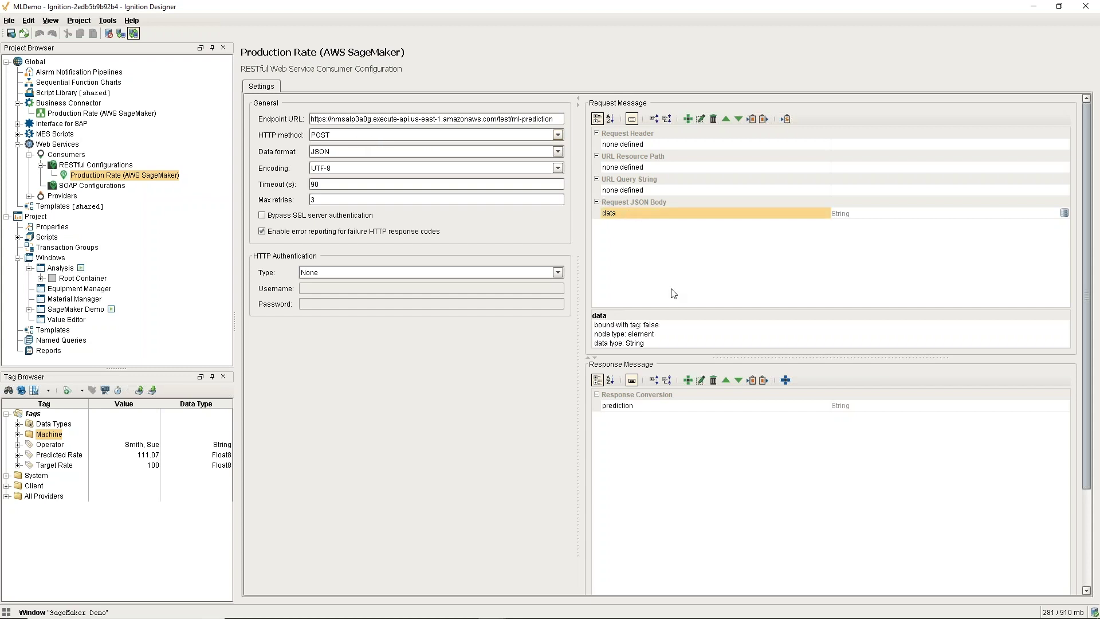
left_click(631, 408)
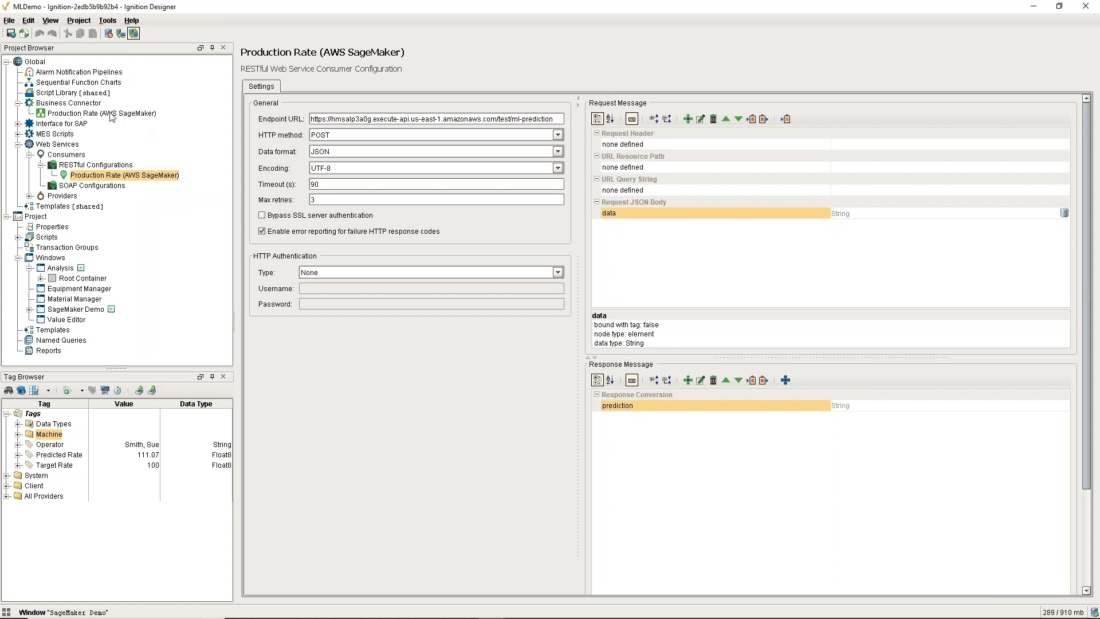
Step: Open the Production Rate chart, review its ProductCode, Operator, TargetRate and PredictedRate parameters, then select step S1
double_click(112, 116)
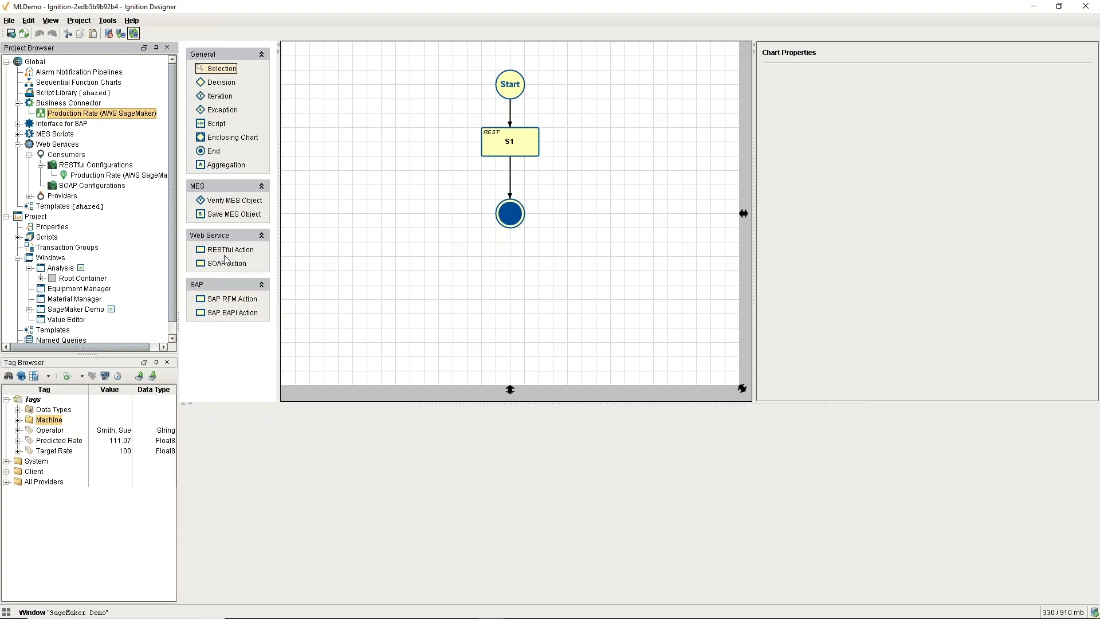
left_click(512, 90)
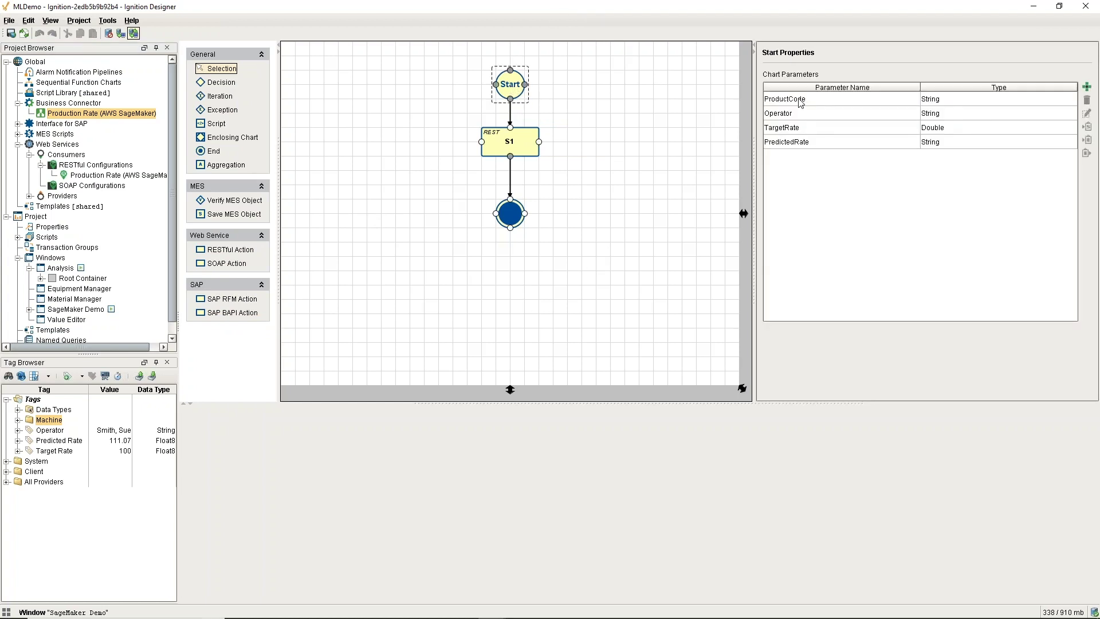
left_click(812, 104)
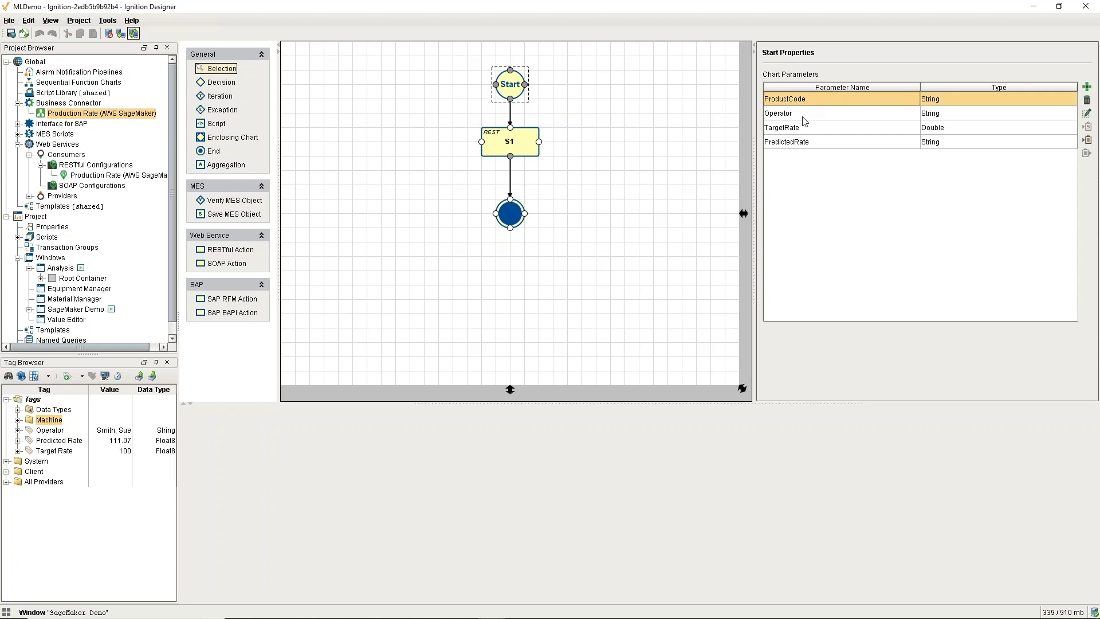
left_click(809, 116)
left_click(808, 132)
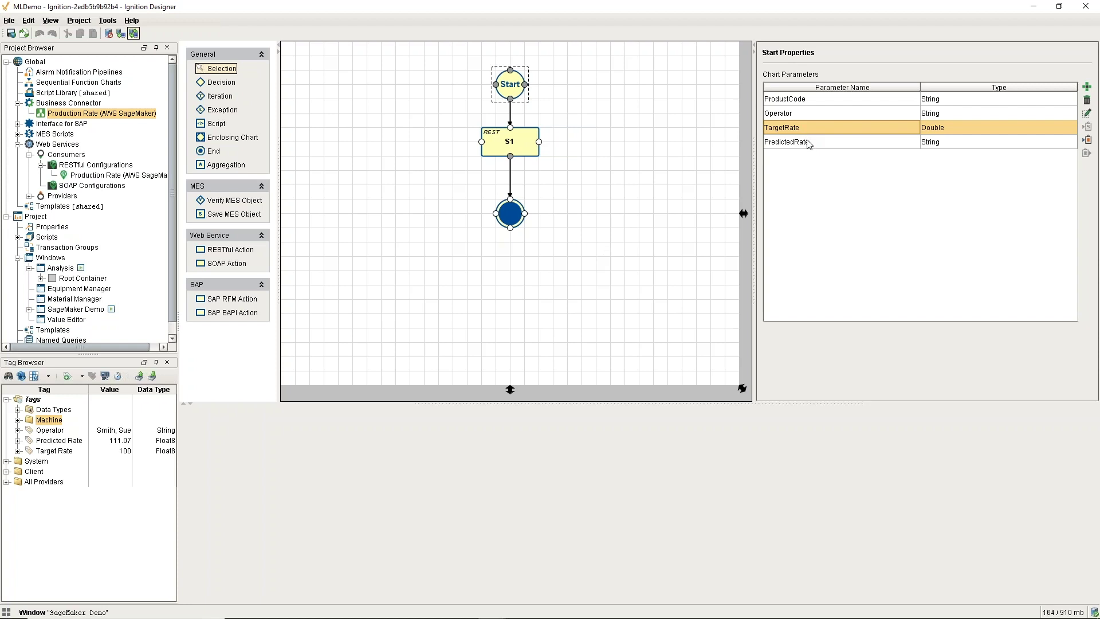
left_click(811, 144)
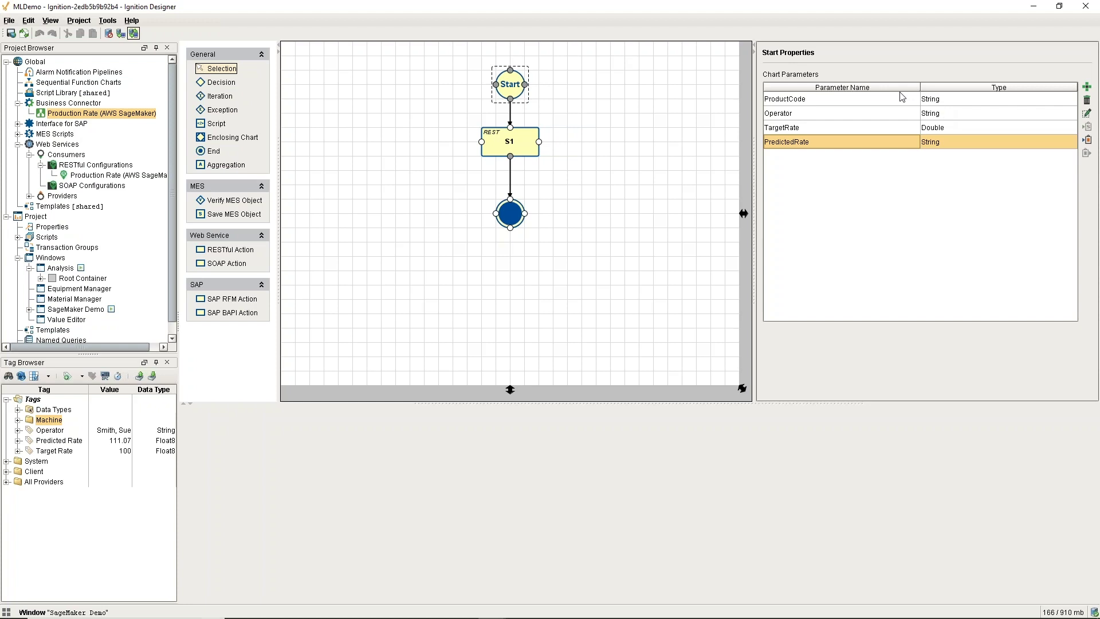
left_click(514, 152)
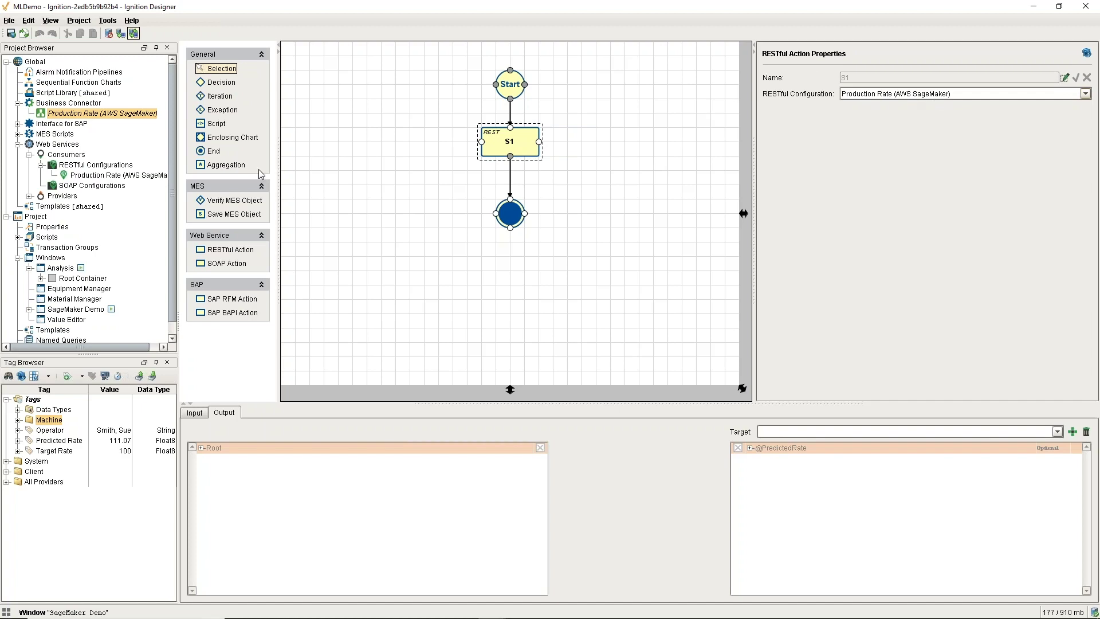
double_click(94, 176)
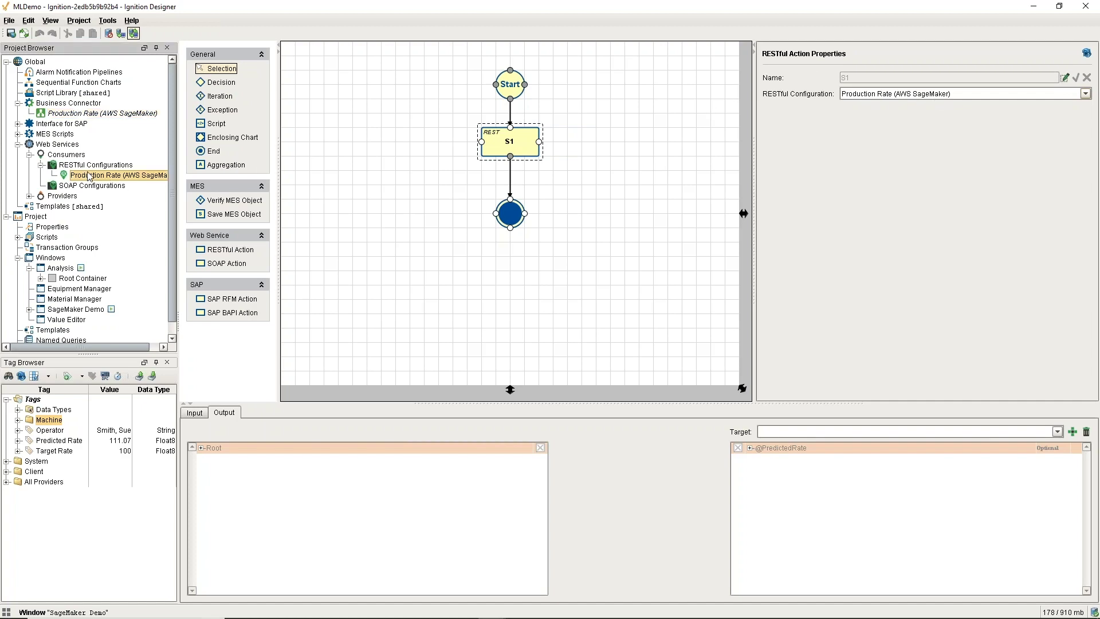
double_click(102, 113)
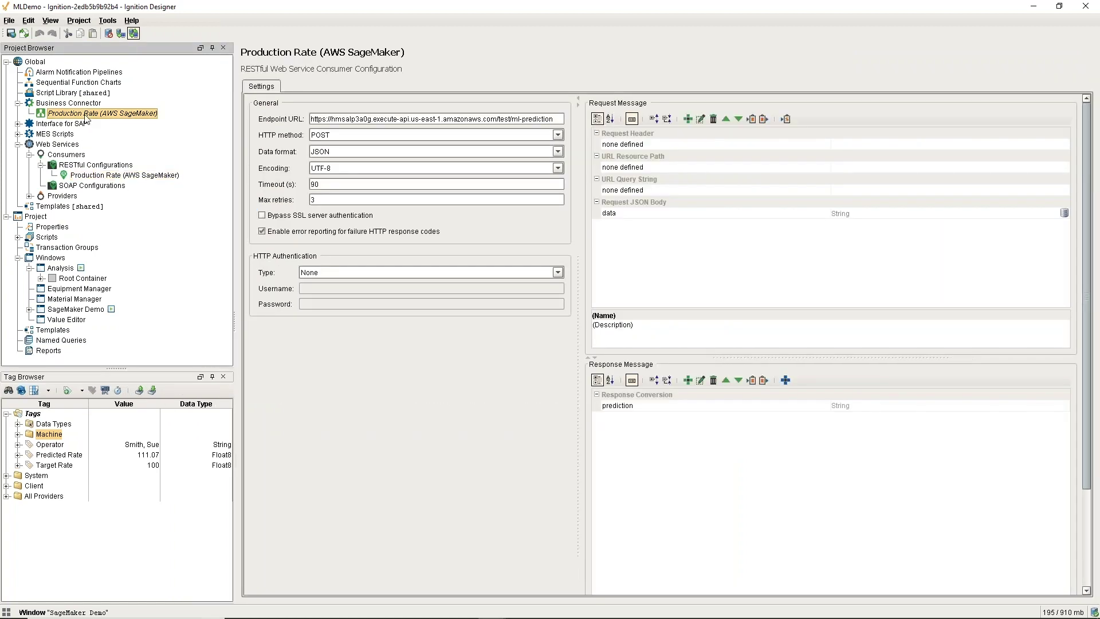
left_click(508, 138)
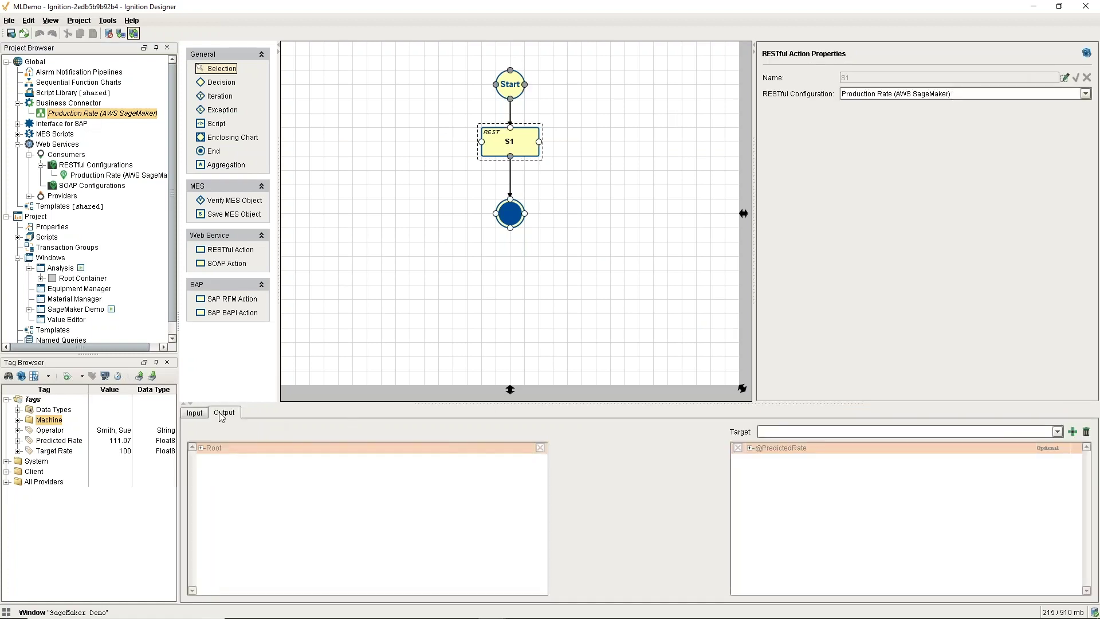
left_click(195, 414)
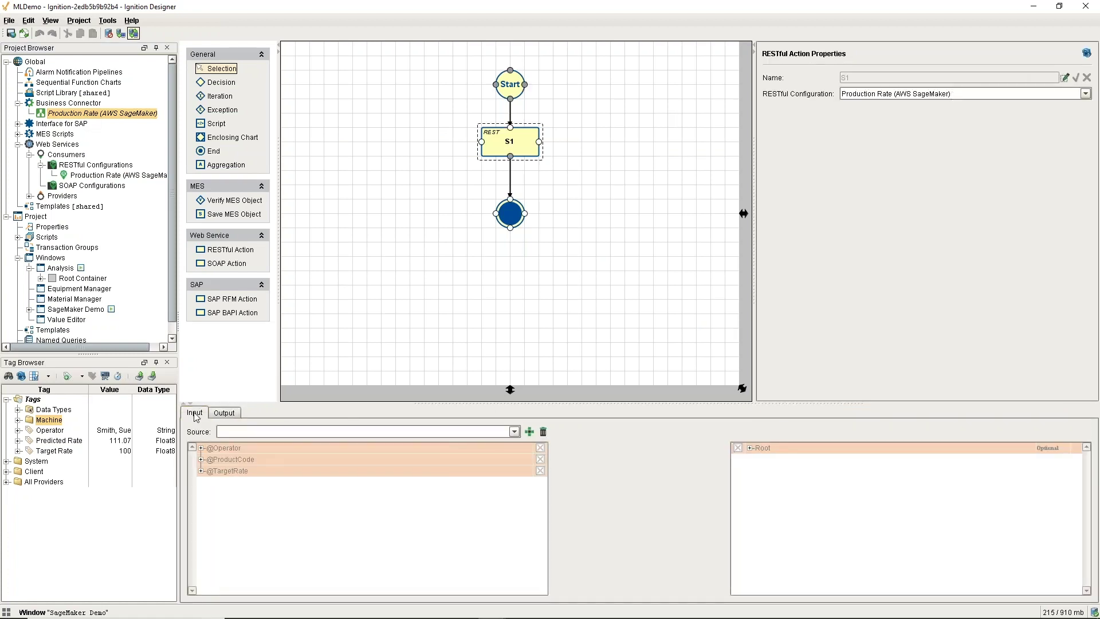
left_click(201, 449)
left_click(201, 471)
left_click(201, 494)
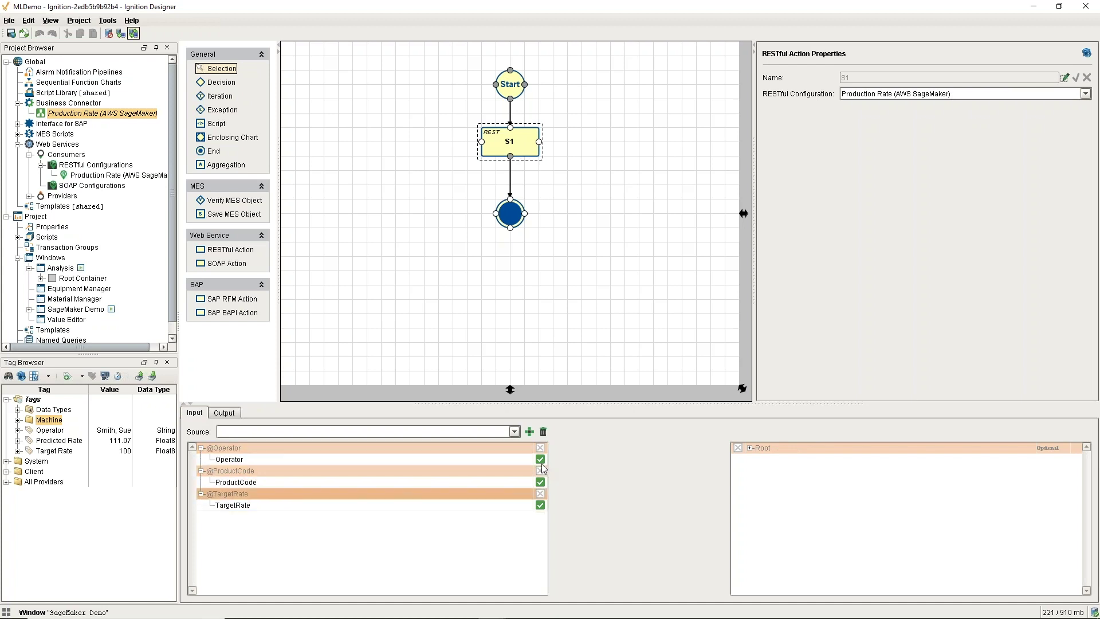
right_click(517, 463)
mouse_move(551, 470)
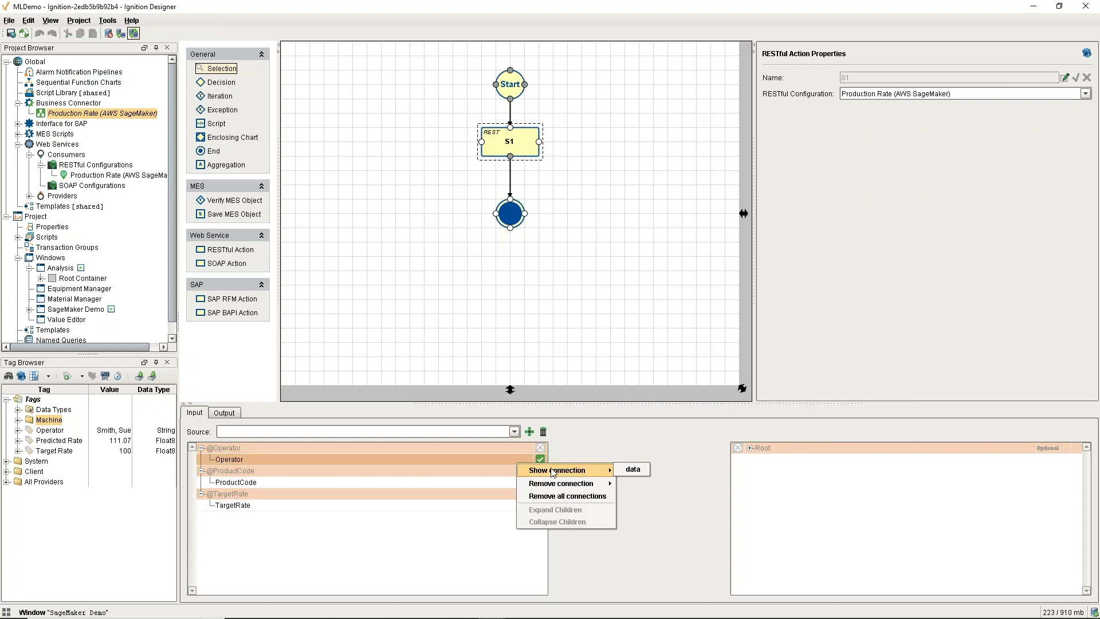
left_click(632, 470)
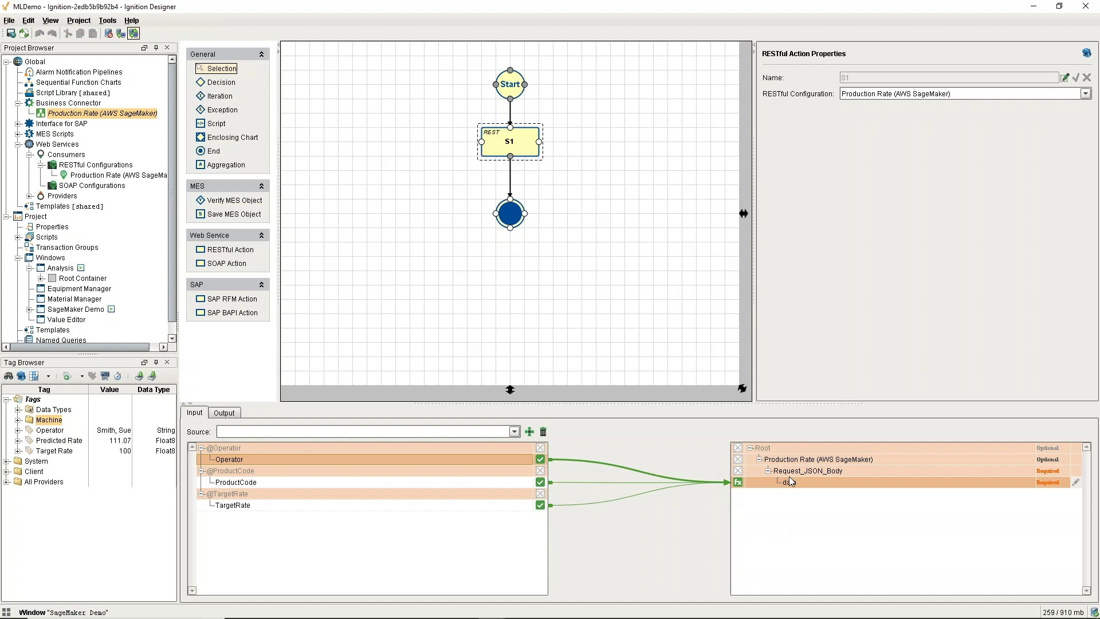
Step: On S1's Output tab, expand Root and the response, and show prediction's connection to PredictedRate
left_click(223, 413)
left_click(201, 448)
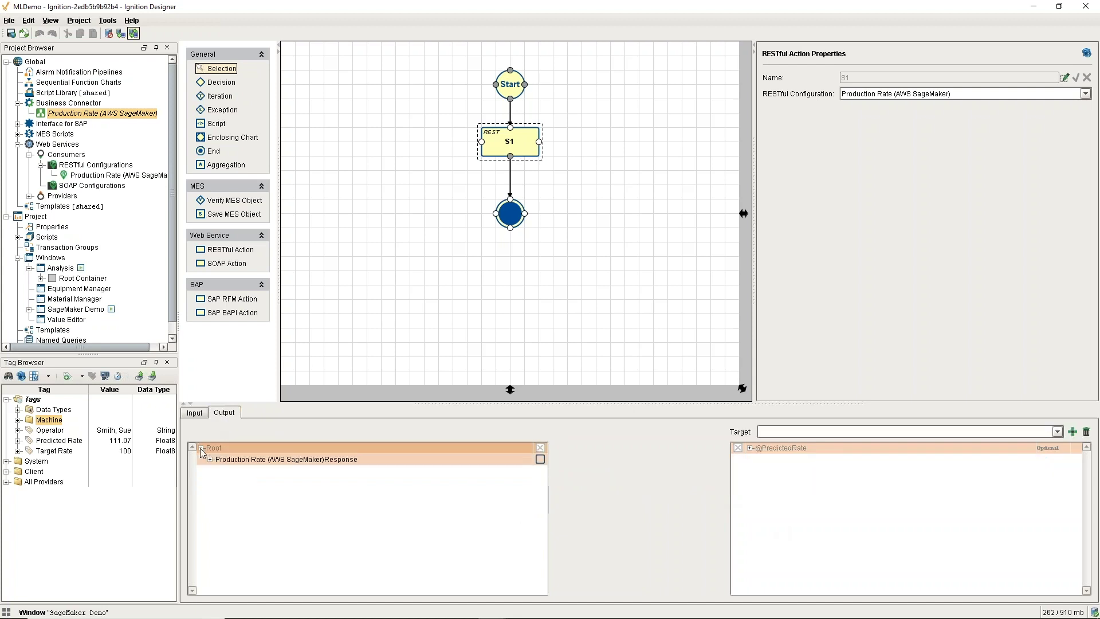
left_click(209, 460)
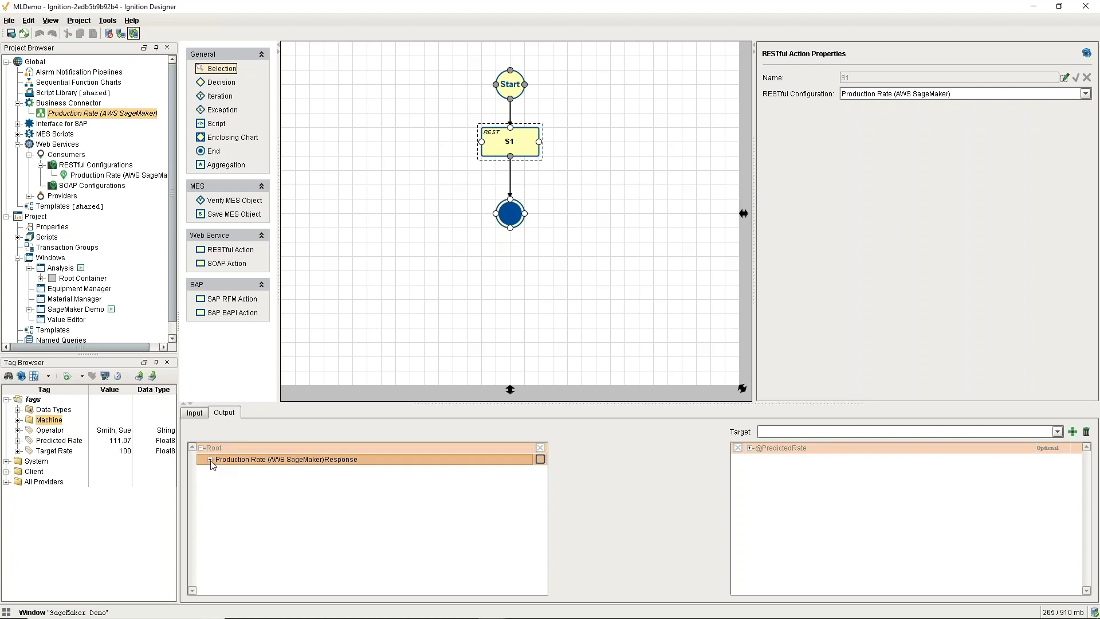
right_click(496, 476)
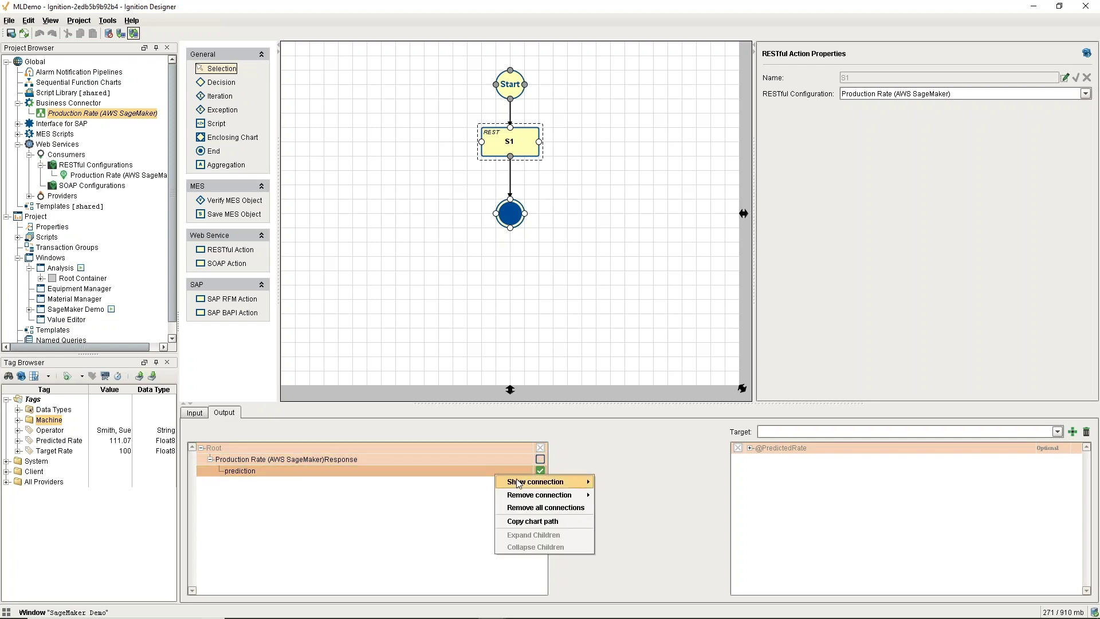
mouse_move(522, 483)
left_click(625, 480)
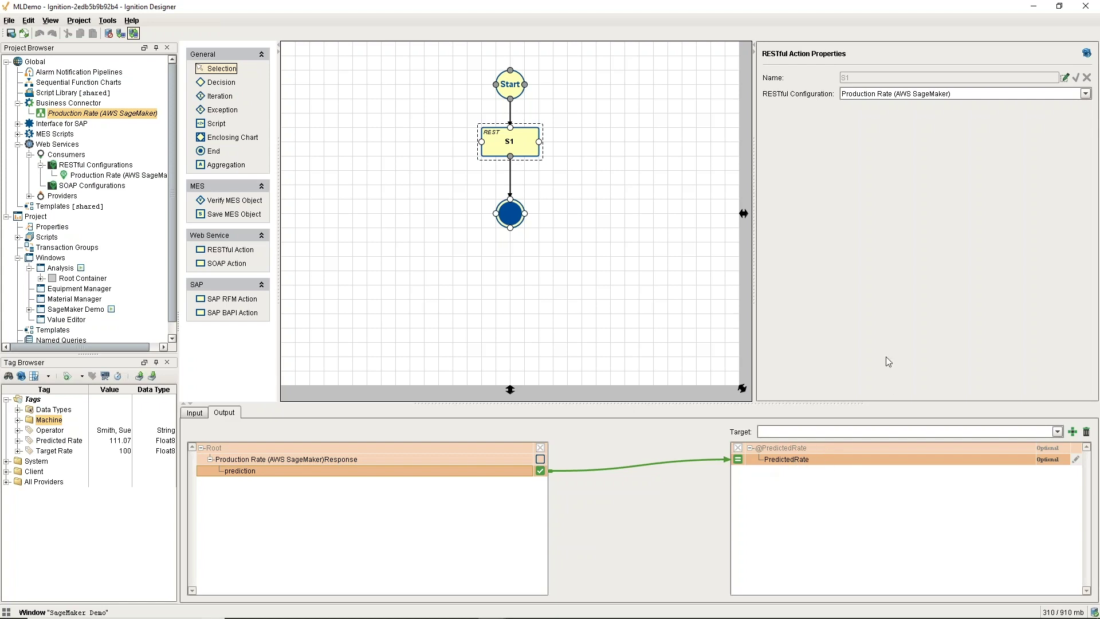
Step: Run the chart's test script in the Script Console, returning PredictedRate 111.073791504, then return to the main window
left_click(107, 22)
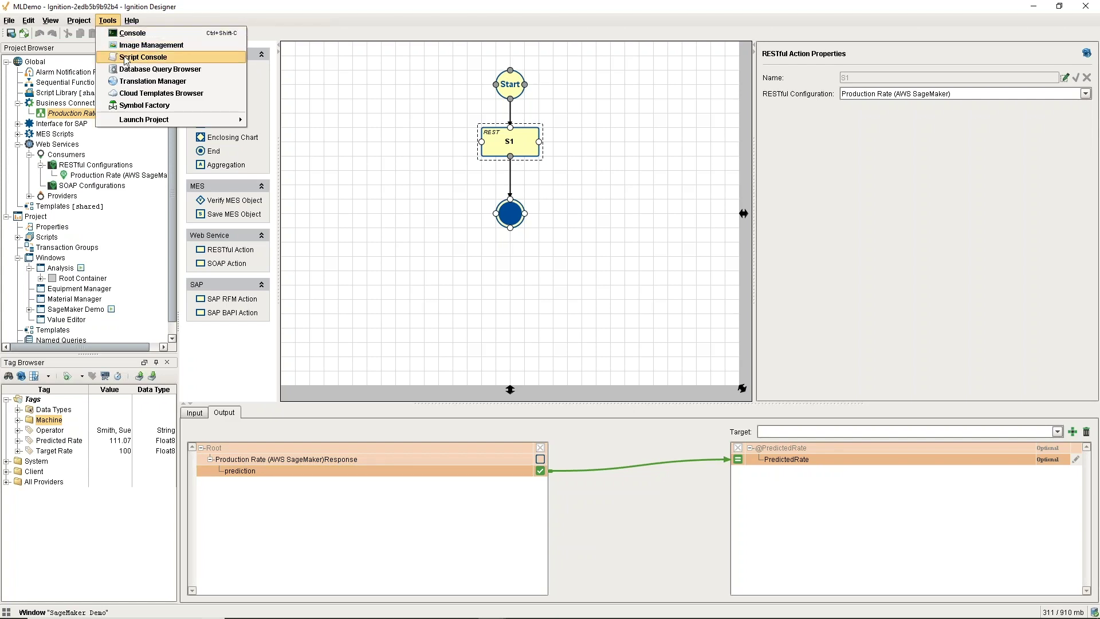
left_click(126, 58)
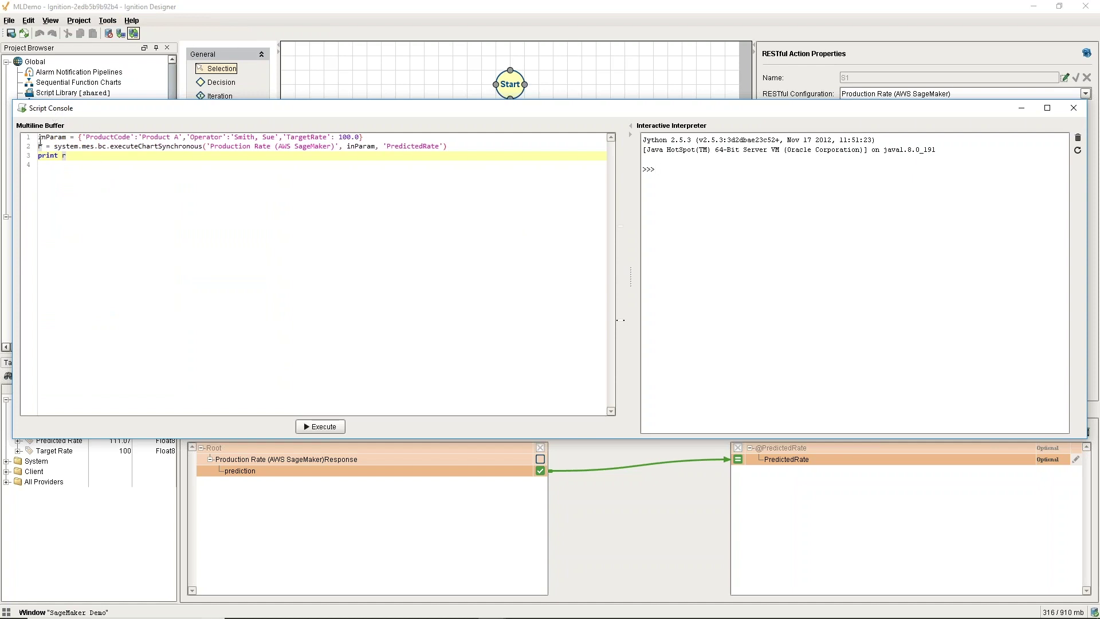
left_click_drag(40, 138, 76, 159)
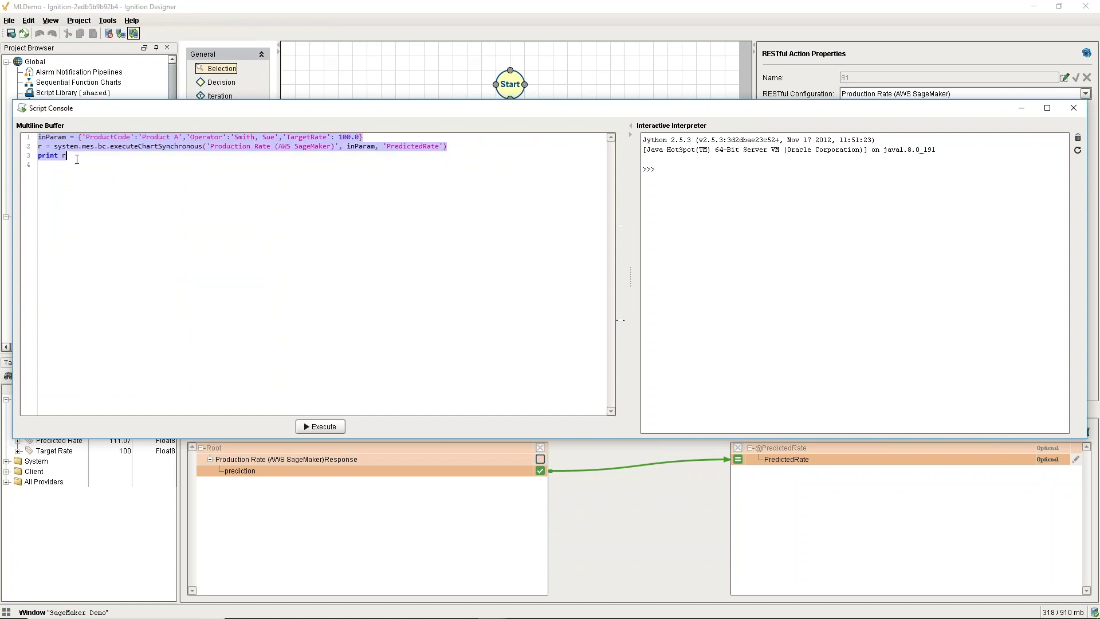
double_click(52, 138)
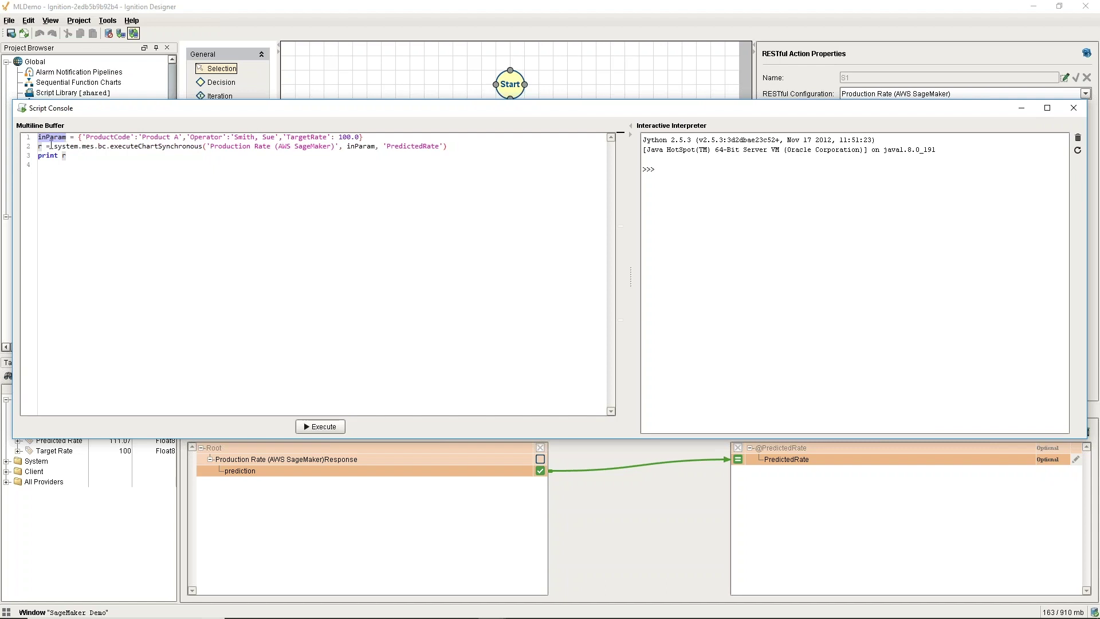
left_click_drag(110, 148, 203, 152)
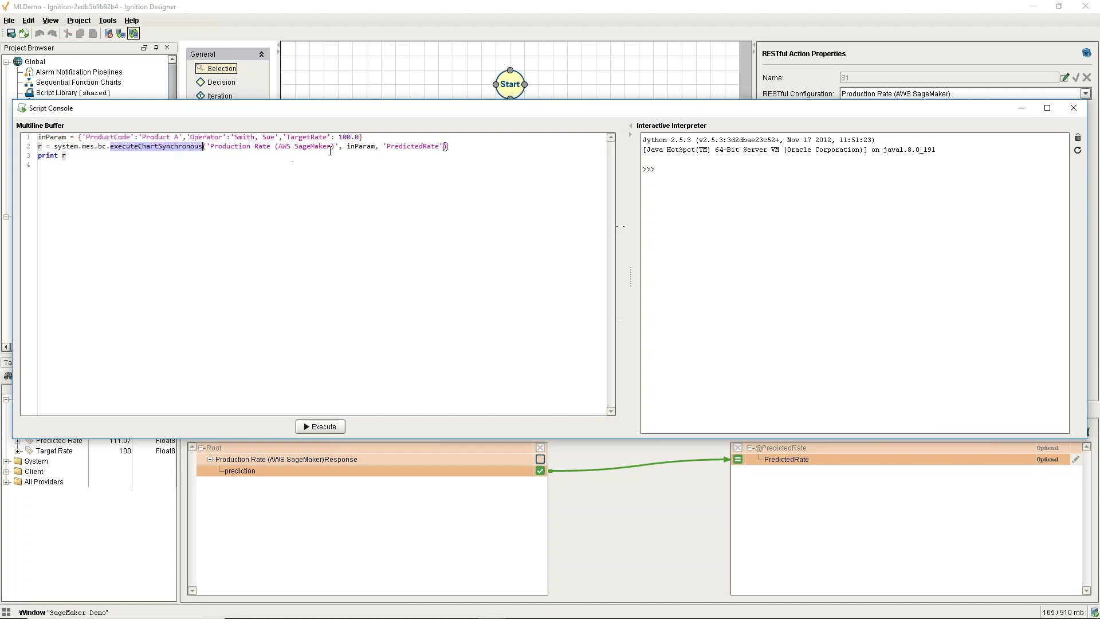
double_click(409, 148)
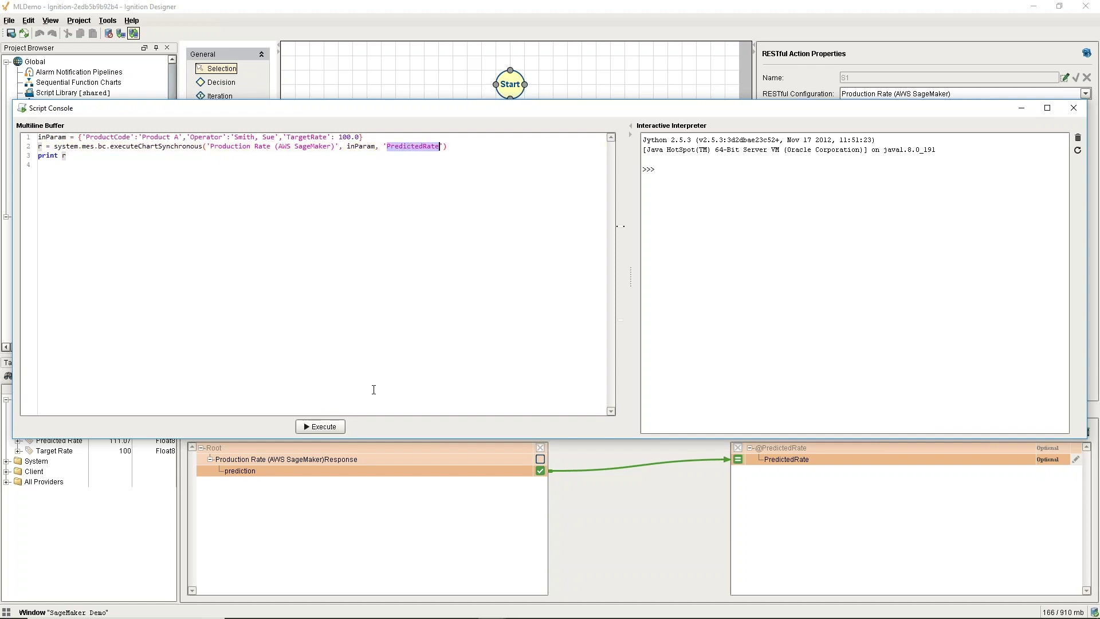
left_click(326, 429)
left_click(452, 9)
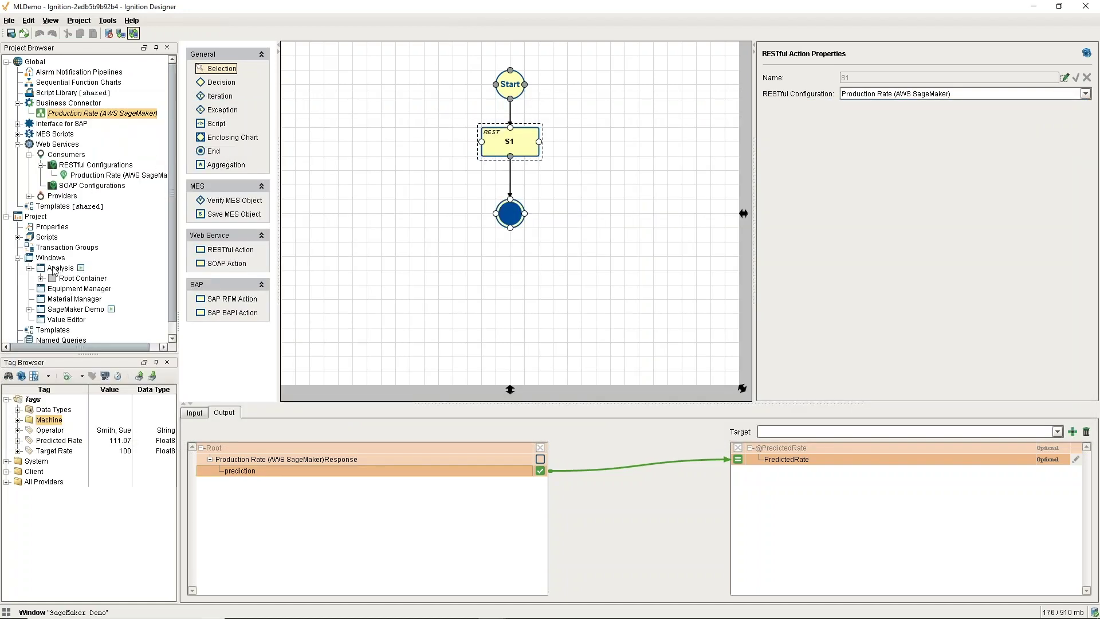
Step: Open the Analysis window, compare with the SageMaker Demo, and refresh the predicted rate results
double_click(58, 268)
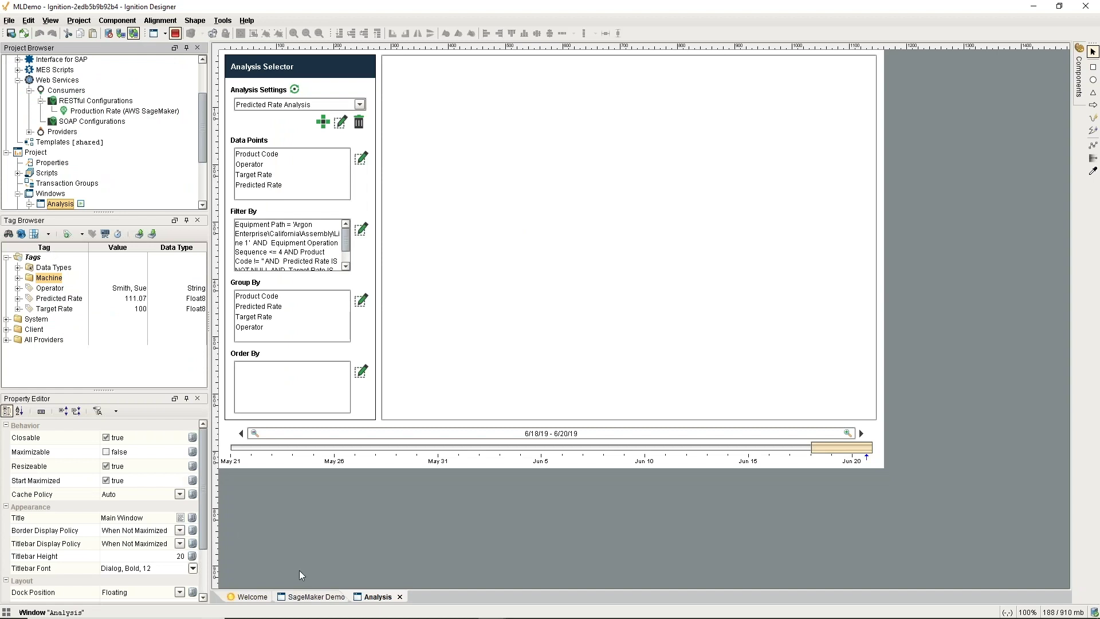
left_click(305, 597)
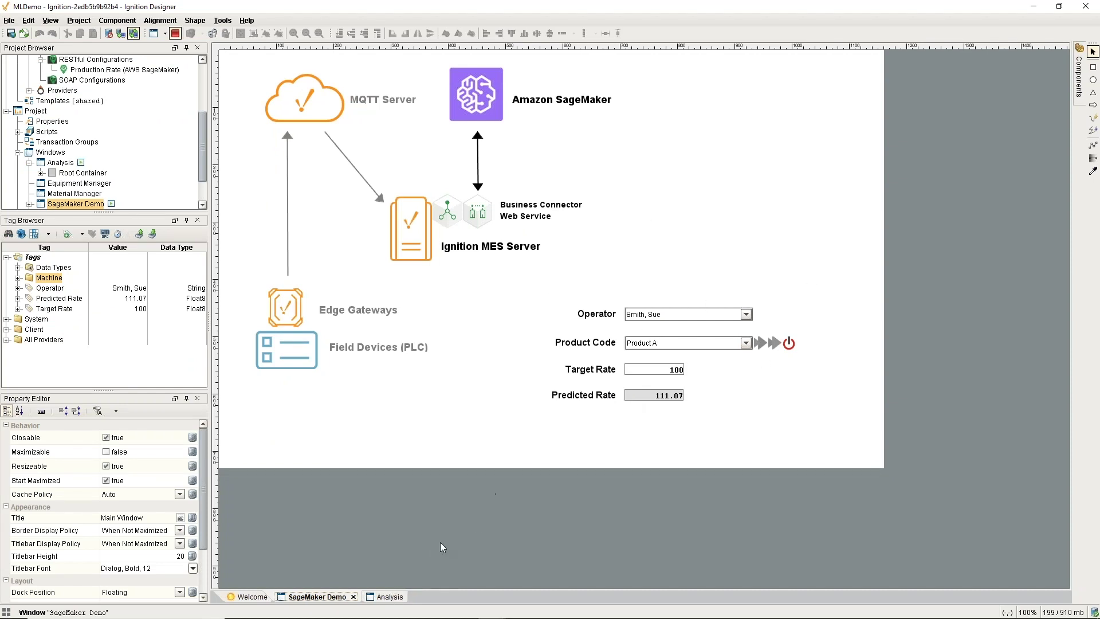
left_click(389, 597)
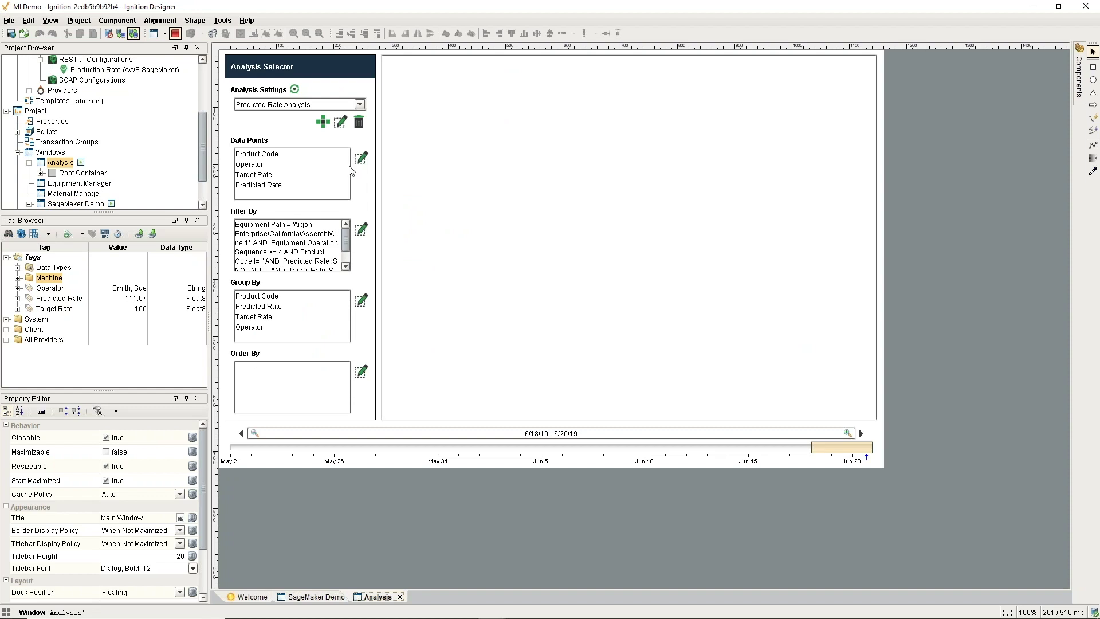
left_click(295, 89)
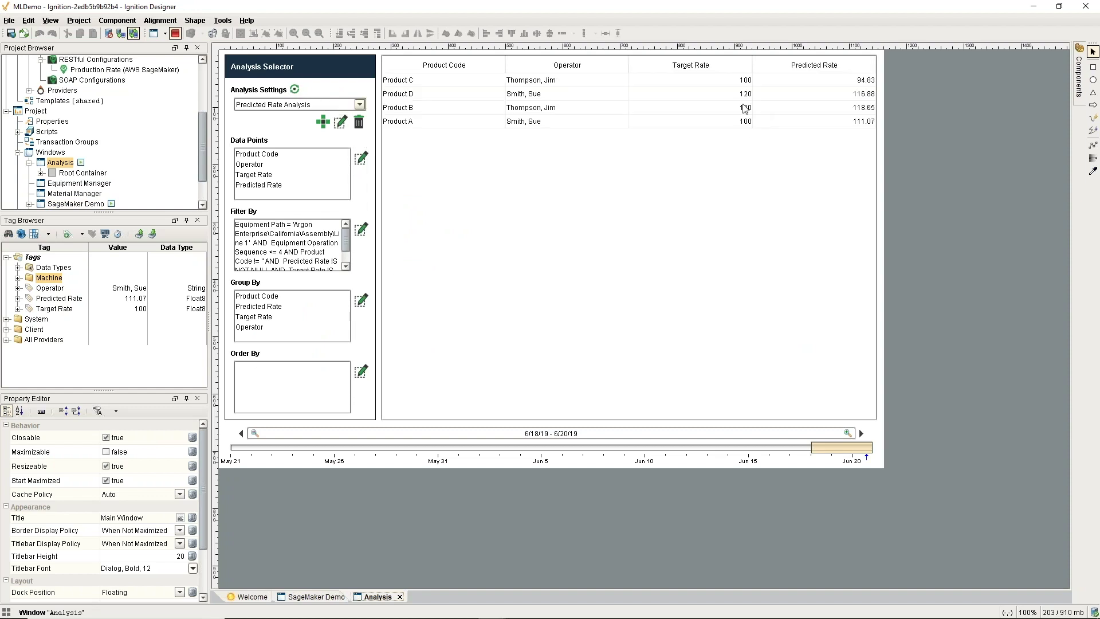
Step: Review the Product D, B and A result rows and view the Data Points list without changes
left_click(818, 85)
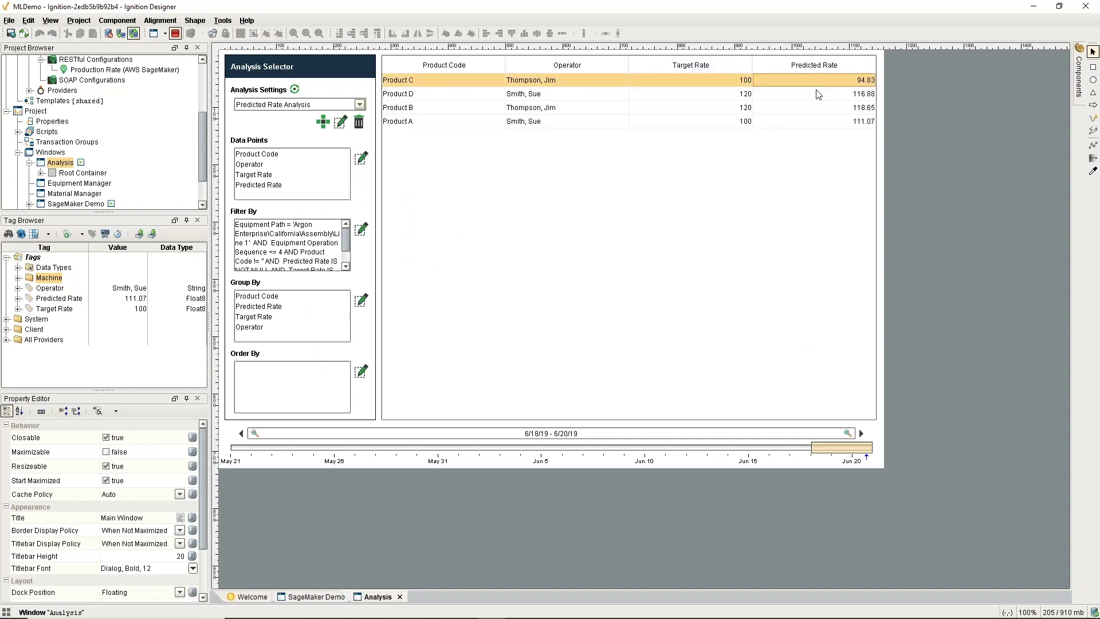
left_click(814, 93)
left_click(808, 107)
left_click(804, 123)
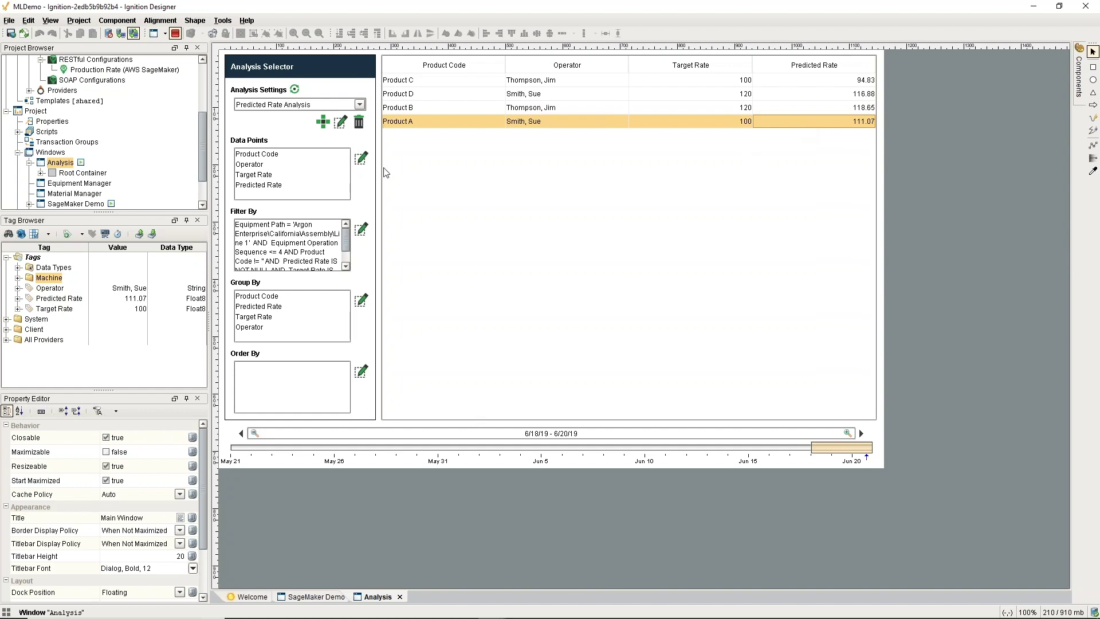
left_click(361, 159)
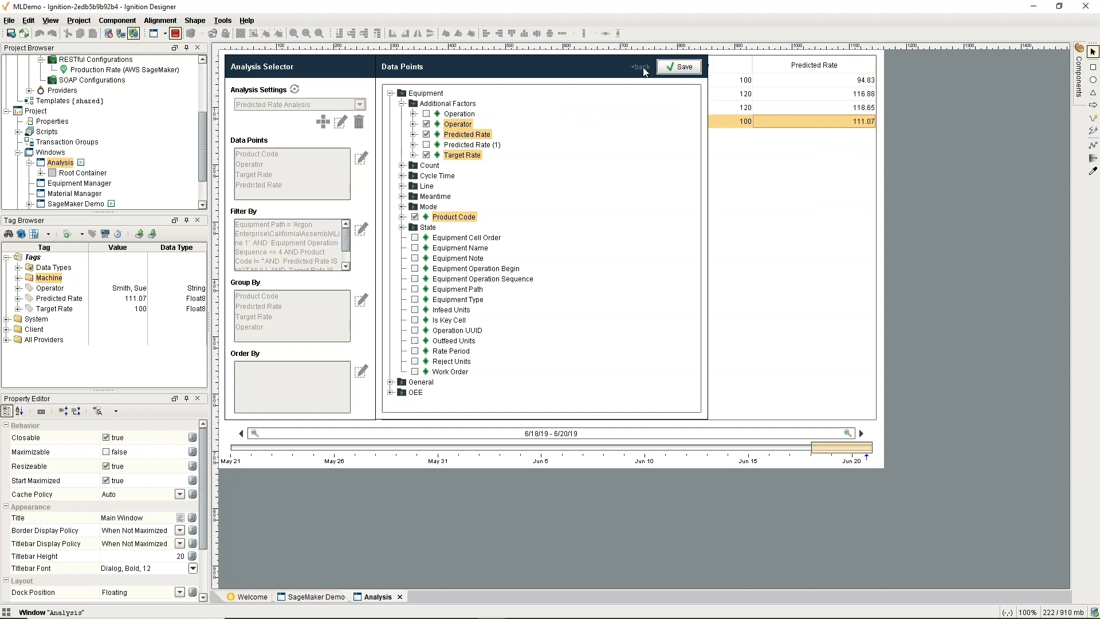
left_click(641, 68)
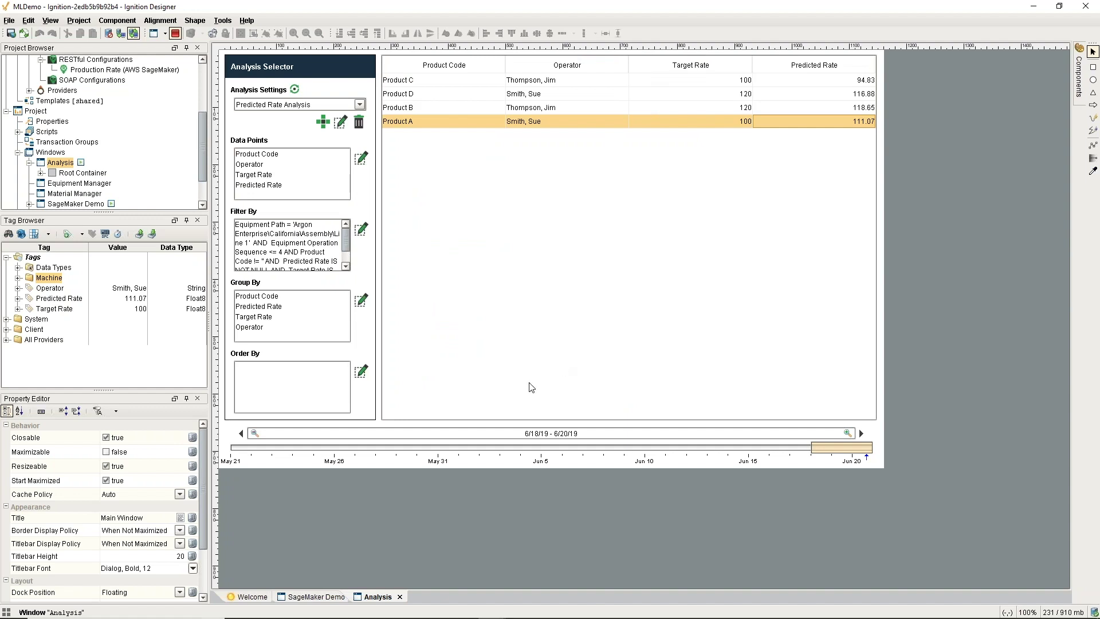
Step: Return to the SageMaker Demo window showing Product A's Target Rate 100 and Predicted Rate 111.07
left_click(326, 599)
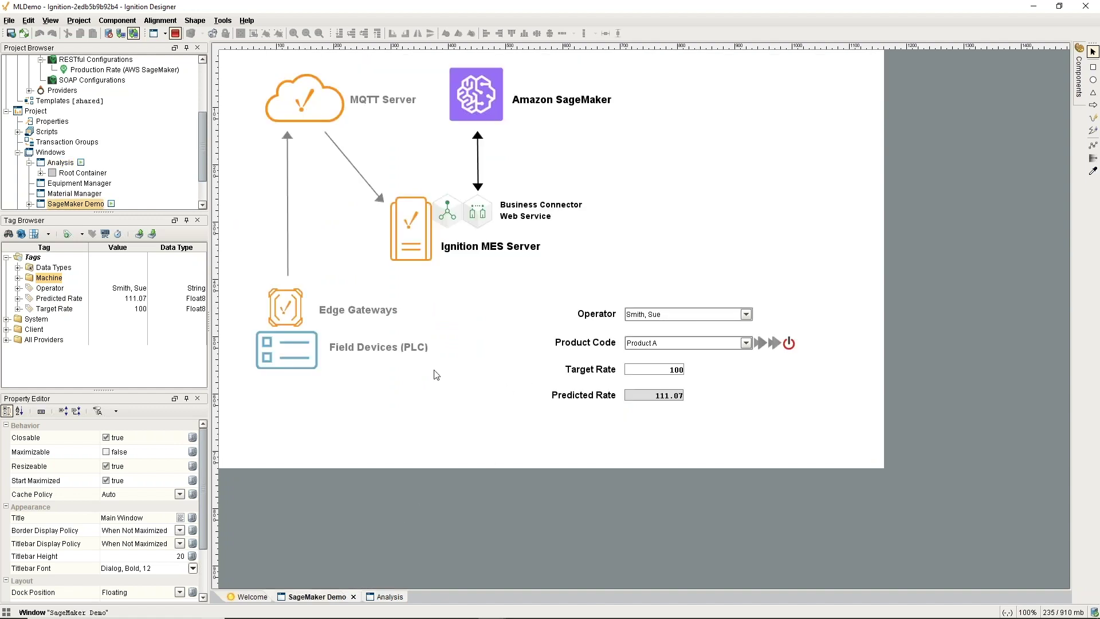